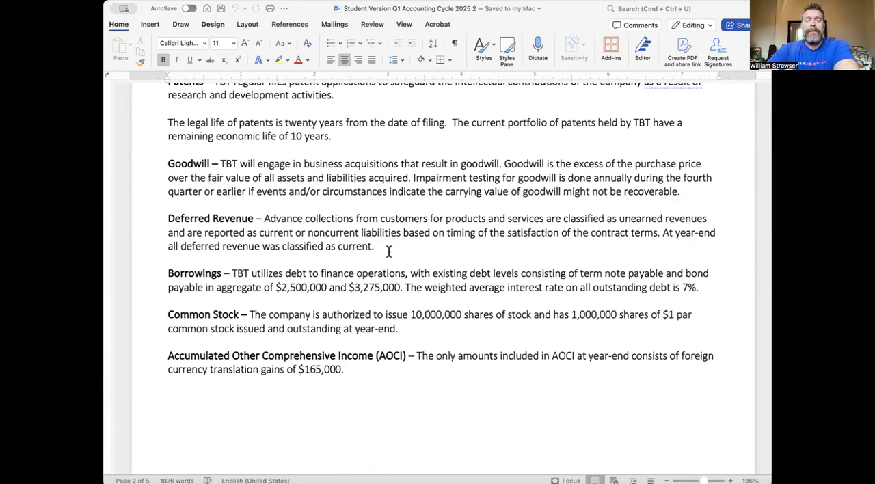
- Read the remaining company policy notes and the Think Big Technology post-closing trial balance dated 12/31/2021 through to its totals
scroll(388, 251, "down", 10)
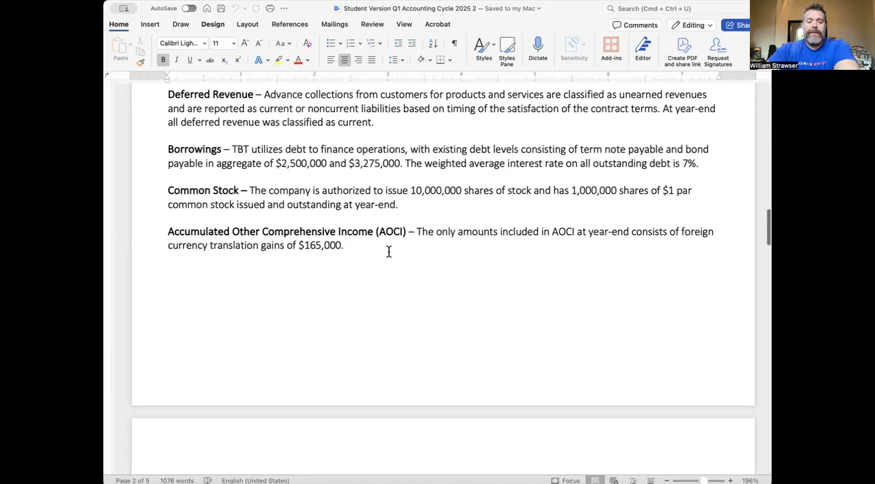
scroll(389, 252, "down", 4)
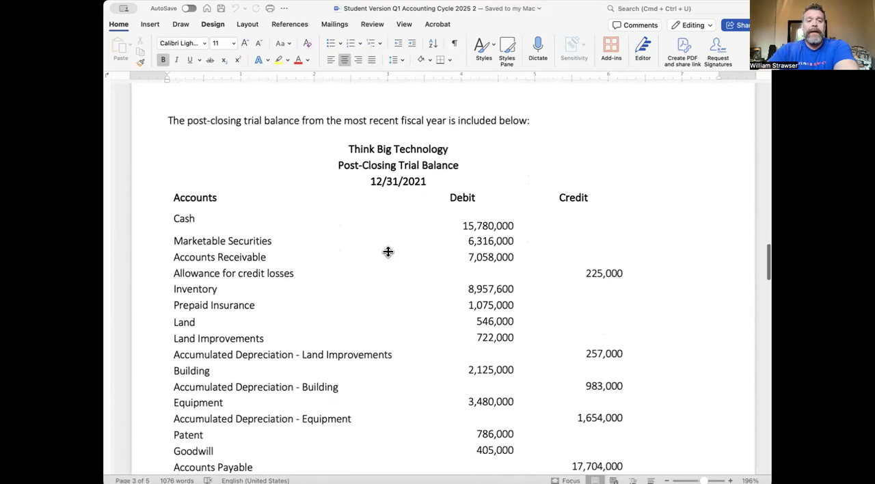
left_click(388, 251)
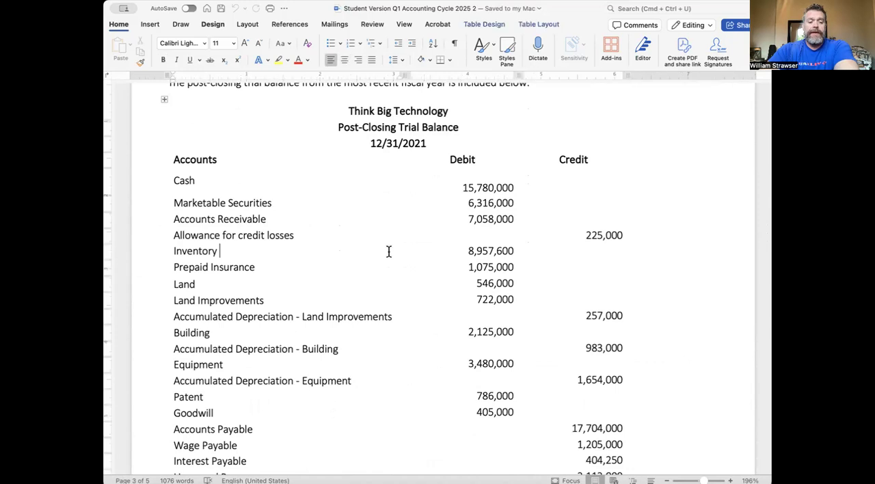
scroll(388, 252, "down", 6)
scroll(389, 252, "up", 9)
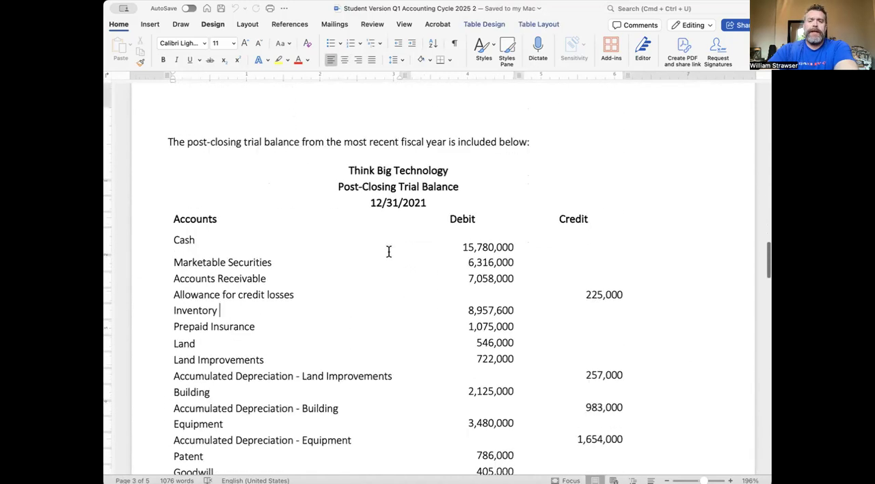
scroll(388, 251, "down", 3)
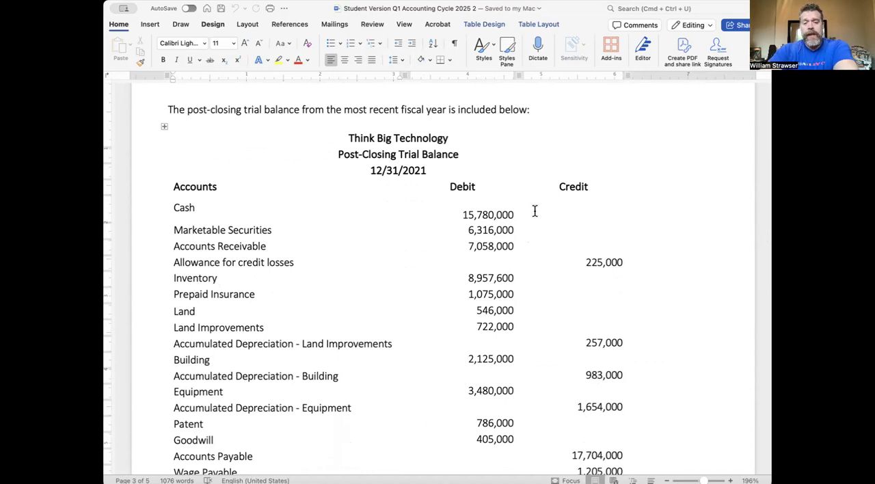
scroll(487, 285, "down", 2)
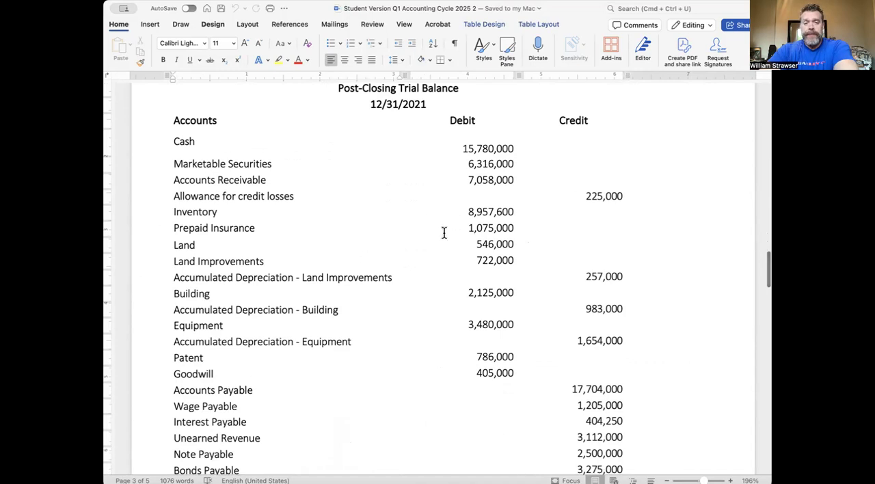
scroll(444, 233, "down", 7)
scroll(444, 234, "down", 4)
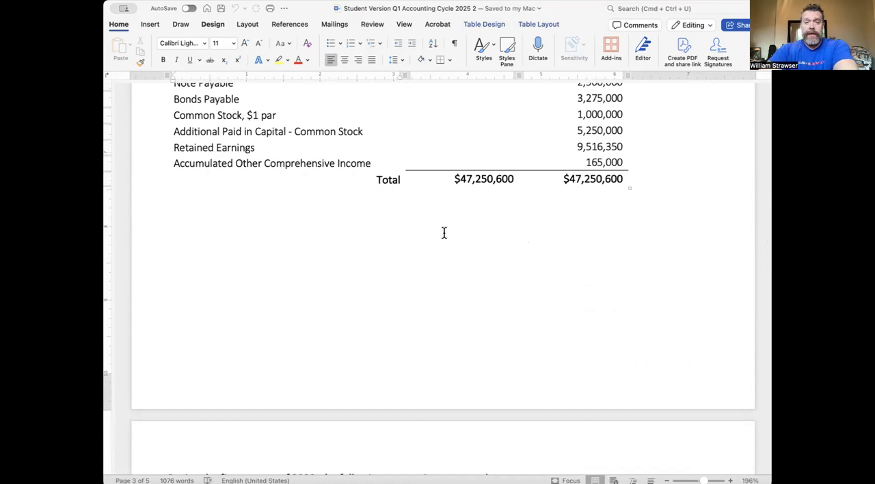
scroll(444, 233, "down", 2)
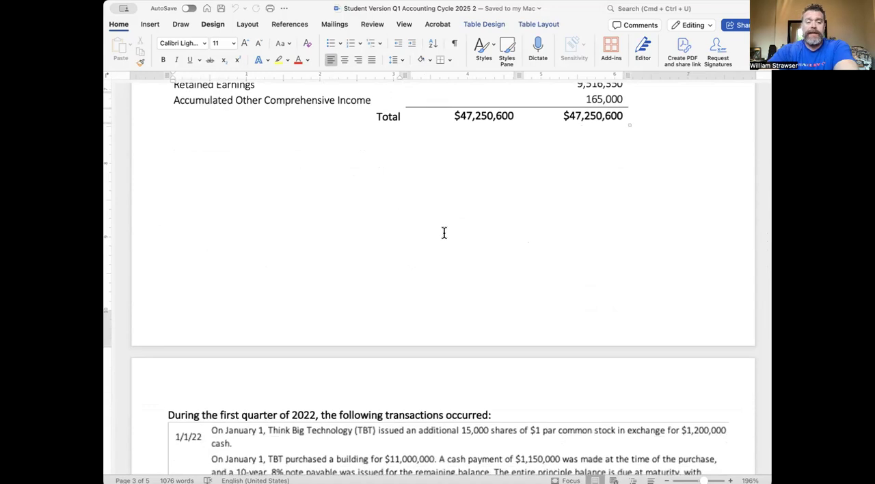
- Review the list of first-quarter 2022 transactions and the required tasks A to C beneath it
scroll(444, 233, "down", 9)
left_click(443, 236)
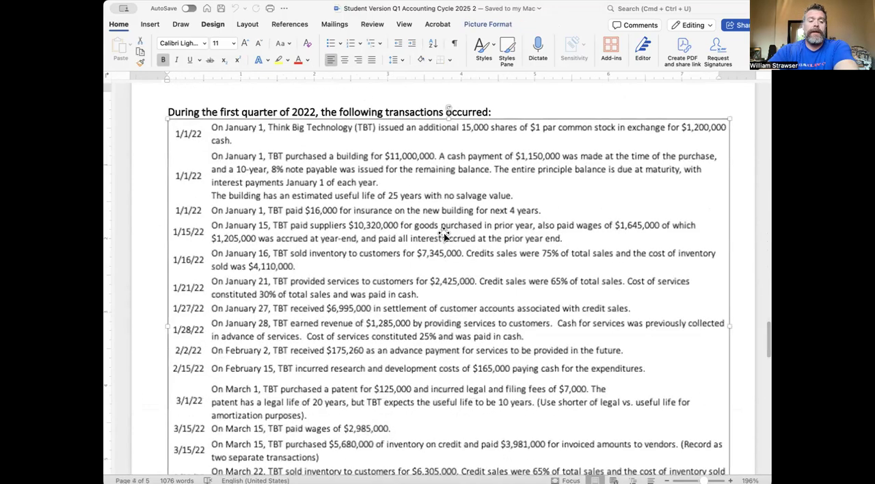
scroll(443, 236, "down", 1)
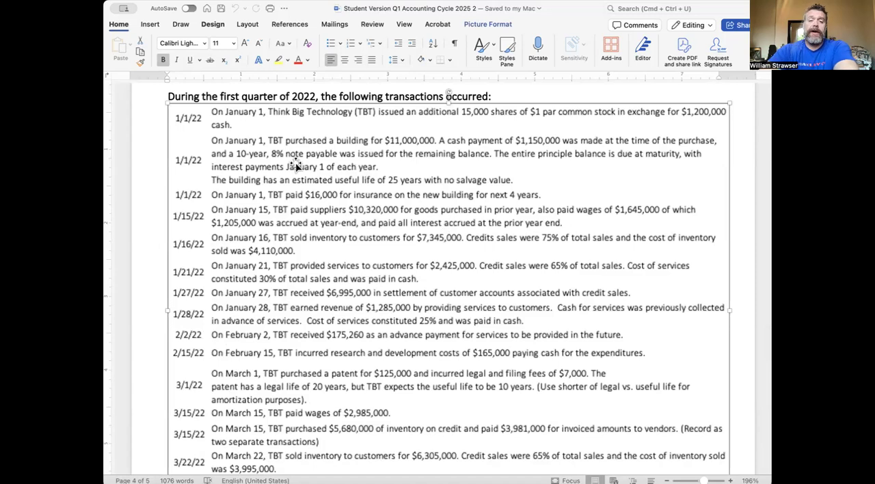
scroll(340, 349, "down", 4)
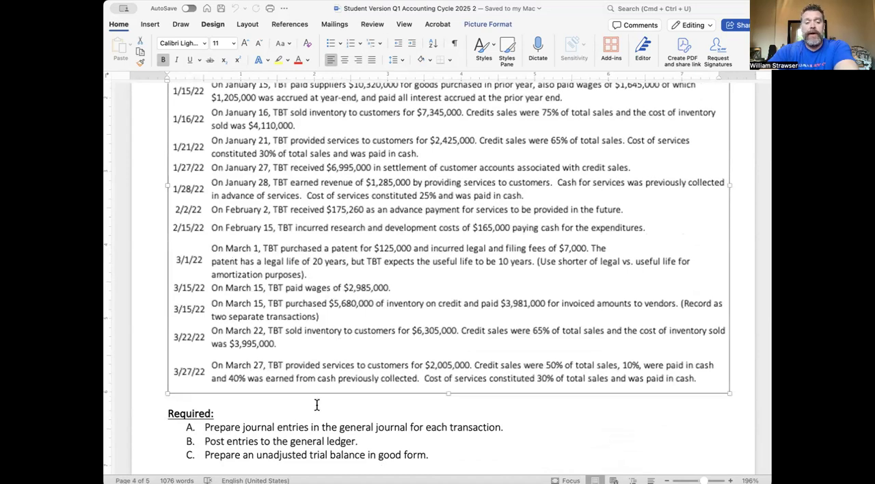
scroll(286, 425, "down", 4)
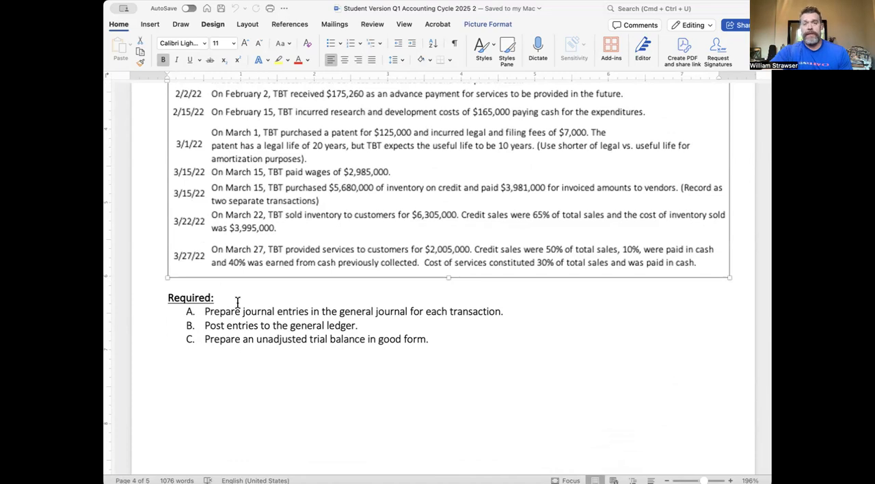
scroll(237, 302, "down", 5)
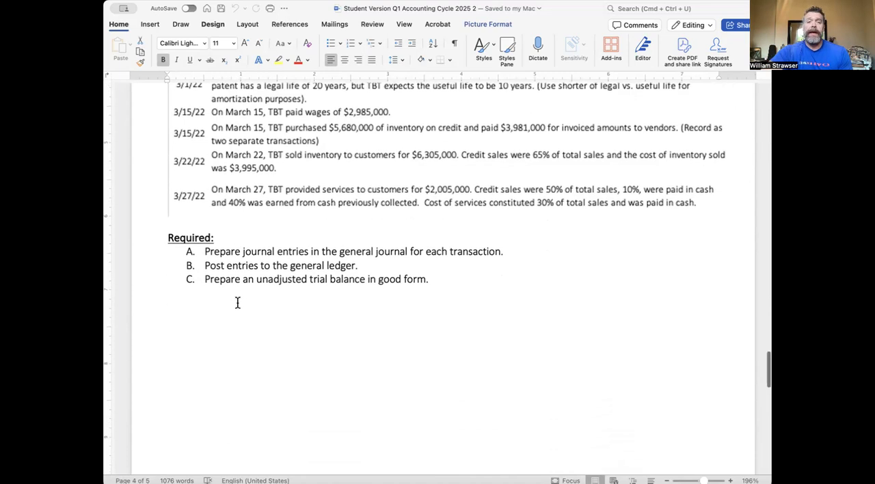
- Review the adjusting entry information under requirement D, and return to the first-quarter 2022 transaction list
scroll(237, 302, "down", 4)
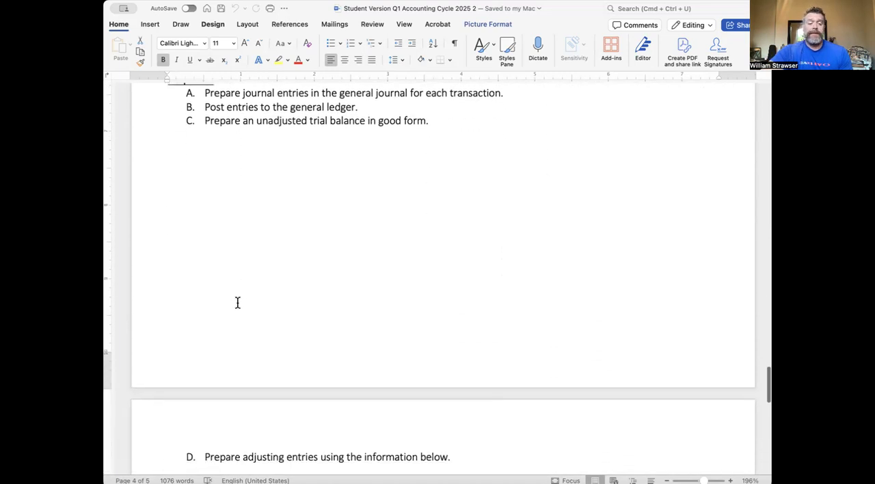
scroll(237, 302, "down", 10)
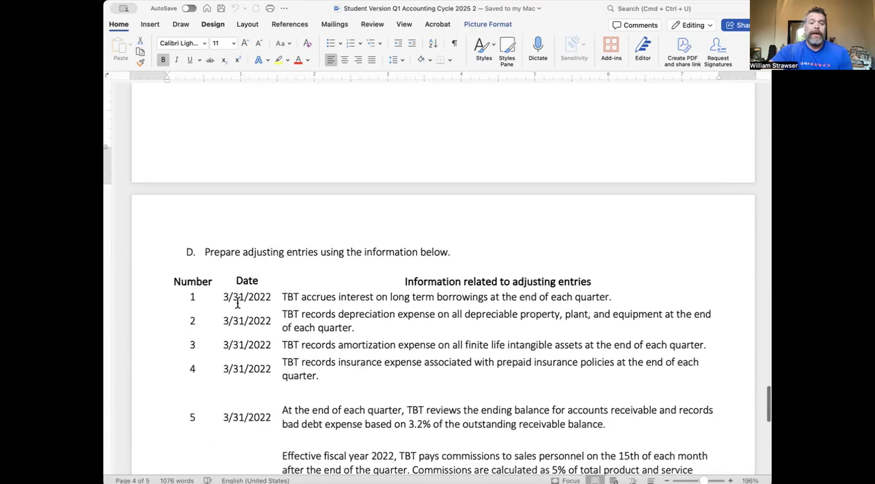
scroll(237, 302, "down", 1)
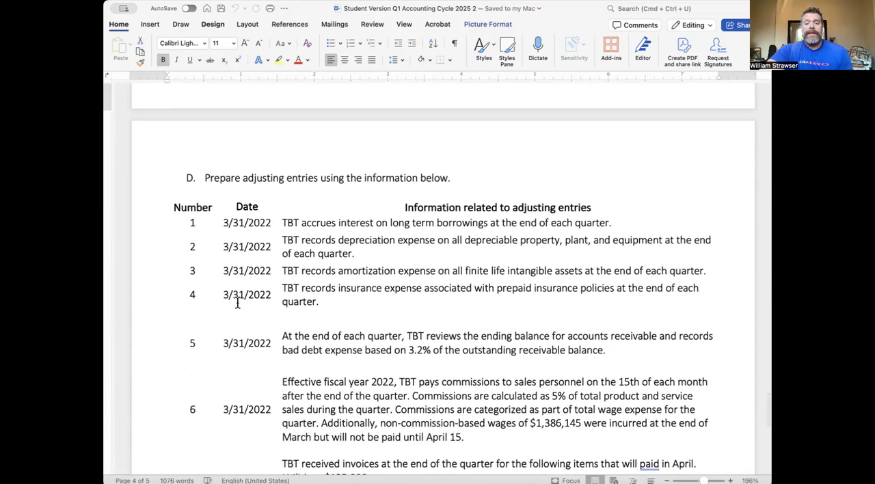
scroll(237, 302, "up", 20)
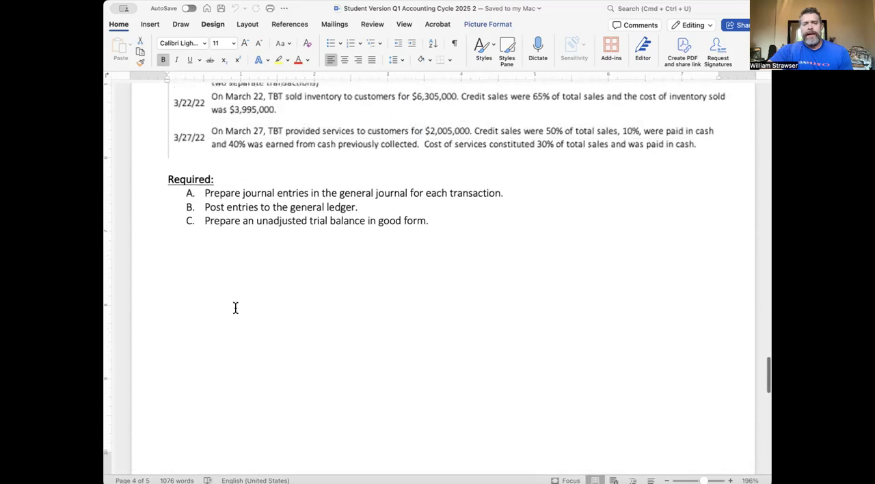
scroll(236, 311, "up", 1)
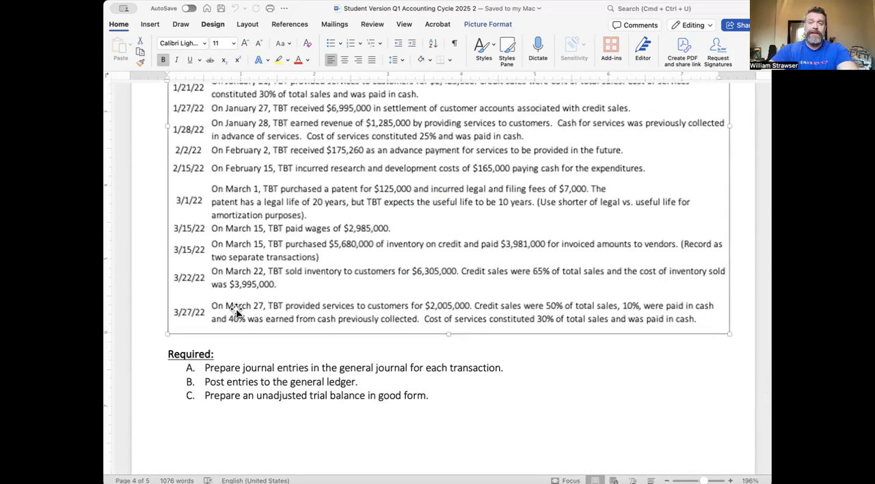
scroll(236, 311, "up", 10)
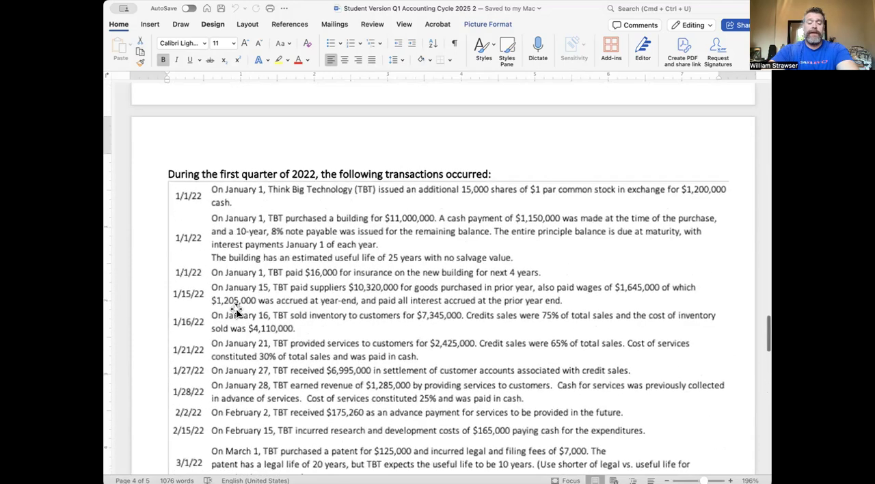
scroll(236, 311, "down", 1)
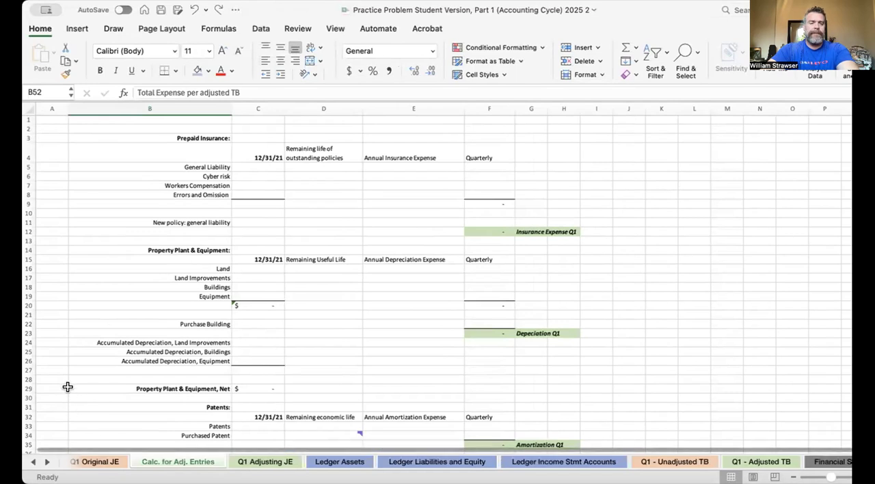
- In the Excel practice problem workbook, show the end of the Q1 Original JE sheet and narrow the workbook window
left_click(76, 462)
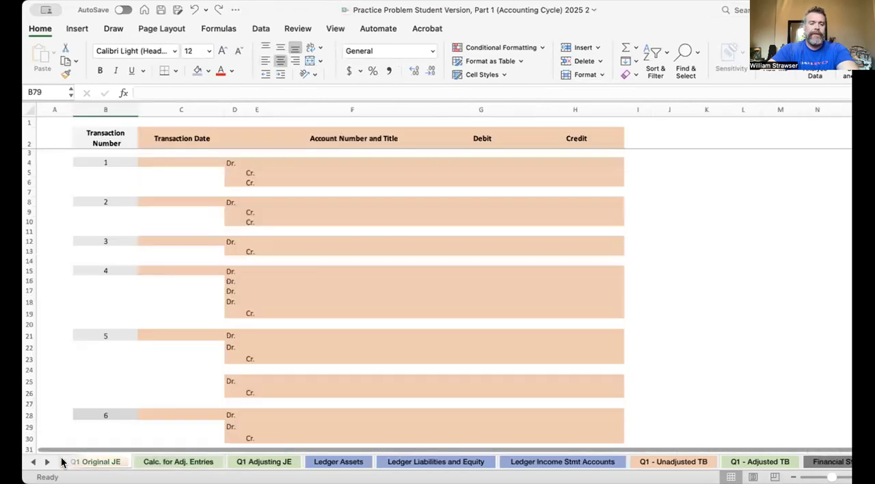
scroll(57, 418, "down", 15)
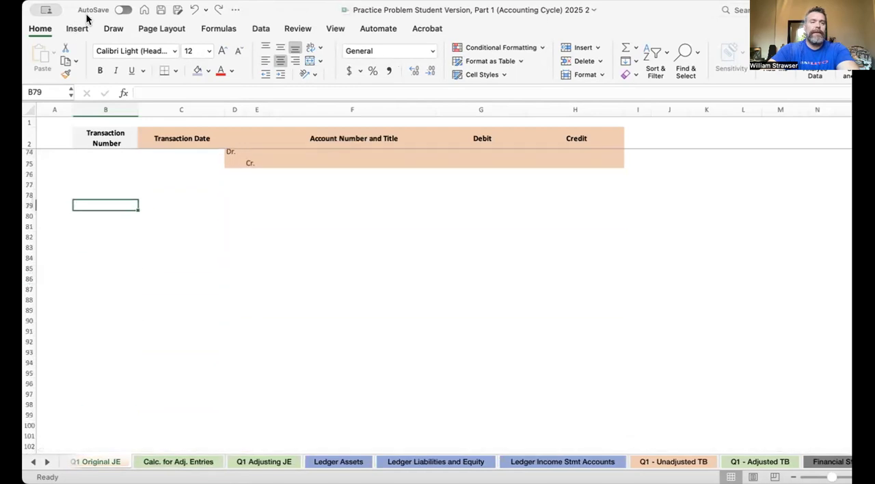
left_click_drag(29, 7, 47, 9)
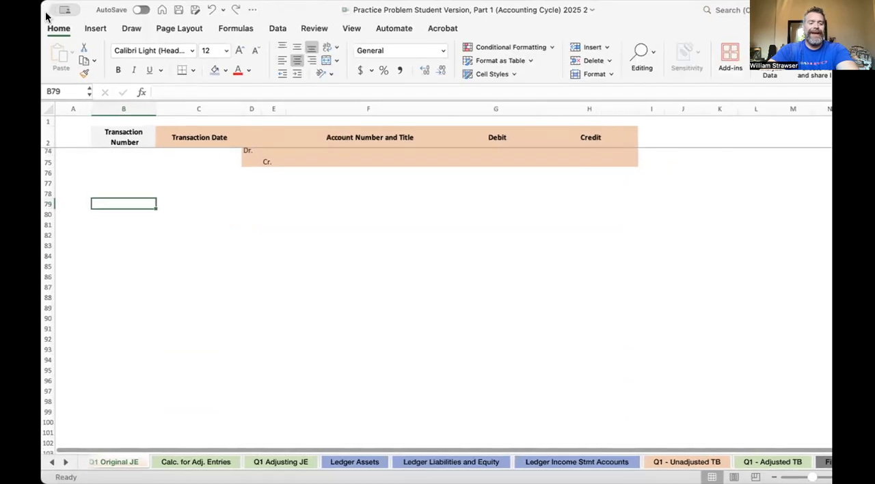
- Bring the workbook's first sheets into reach and examine the Chart of Accounts from its first account
left_click(48, 463)
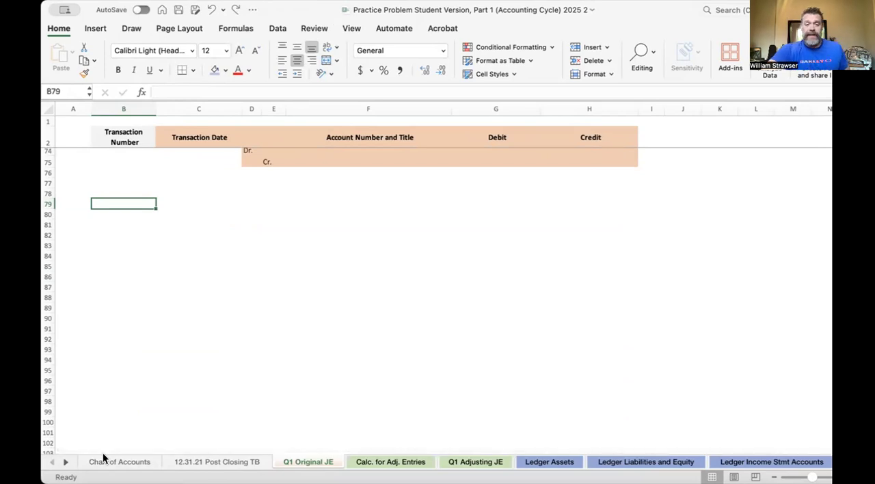
left_click(221, 465)
left_click(136, 462)
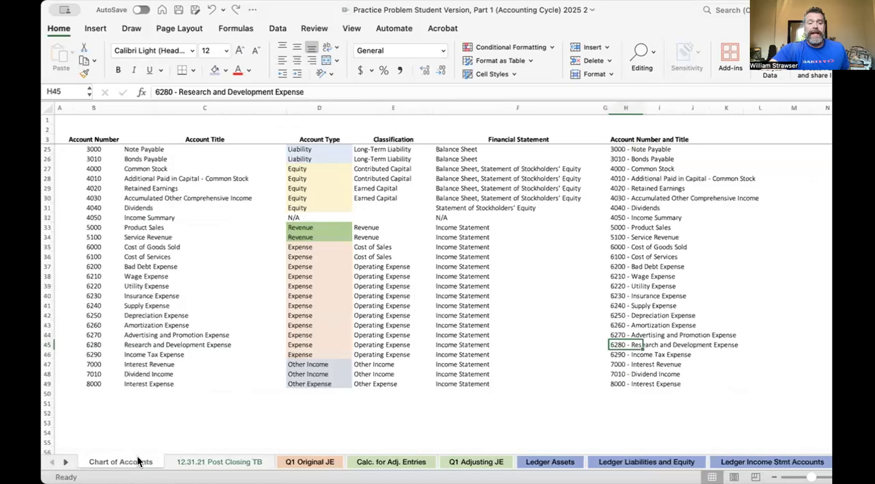
scroll(316, 316, "up", 4)
scroll(316, 316, "up", 5)
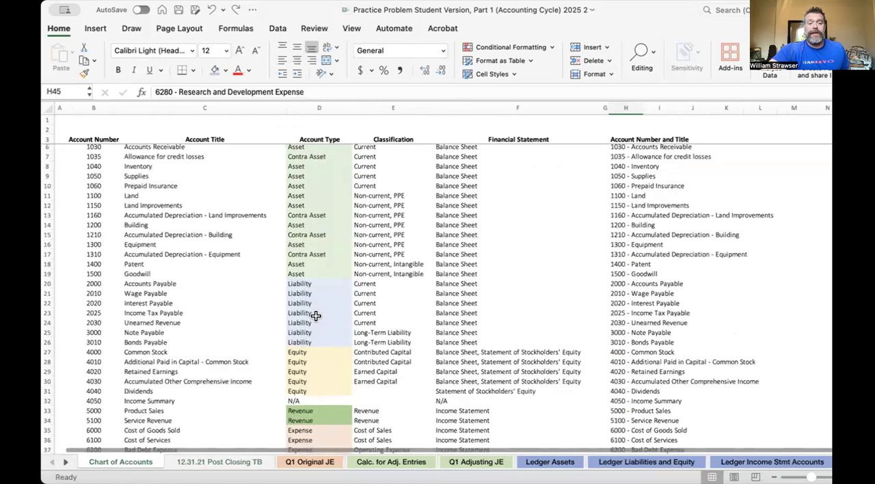
scroll(315, 316, "left", 1)
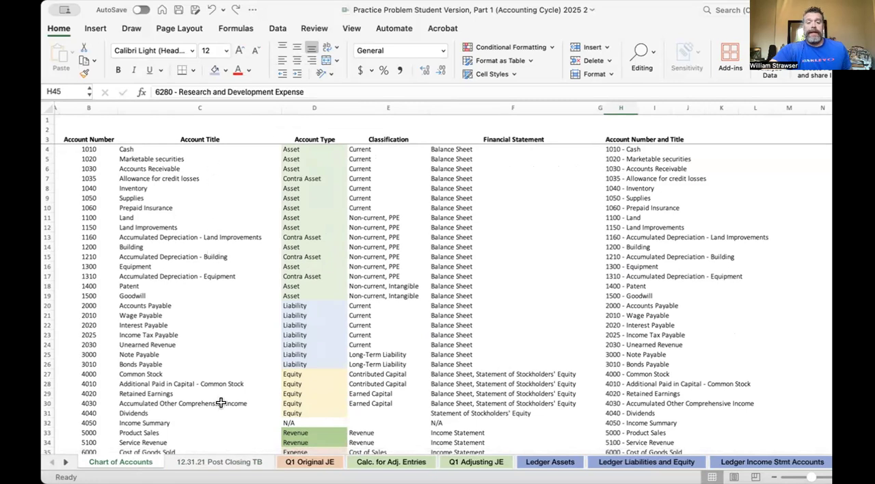
- On the Q1 Original JE sheet, examine the account choices for transaction 1's debit line in F4 without picking one
left_click(321, 458)
scroll(376, 243, "up", 15)
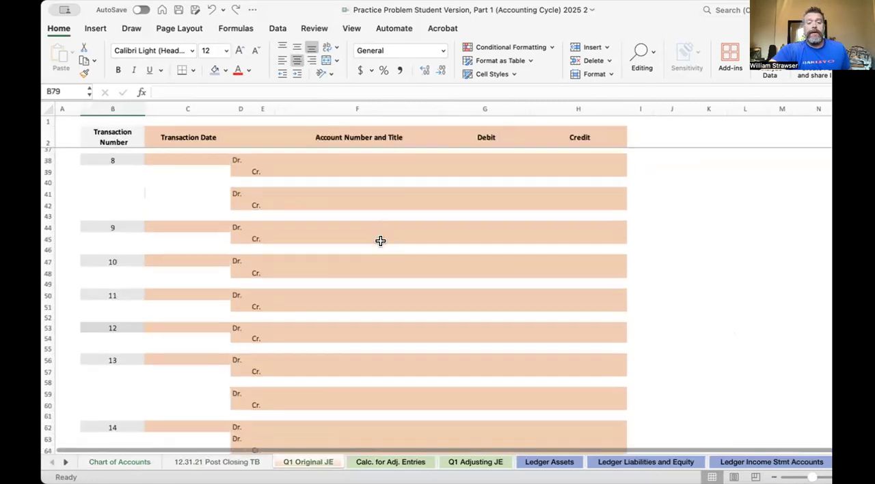
scroll(380, 240, "up", 3)
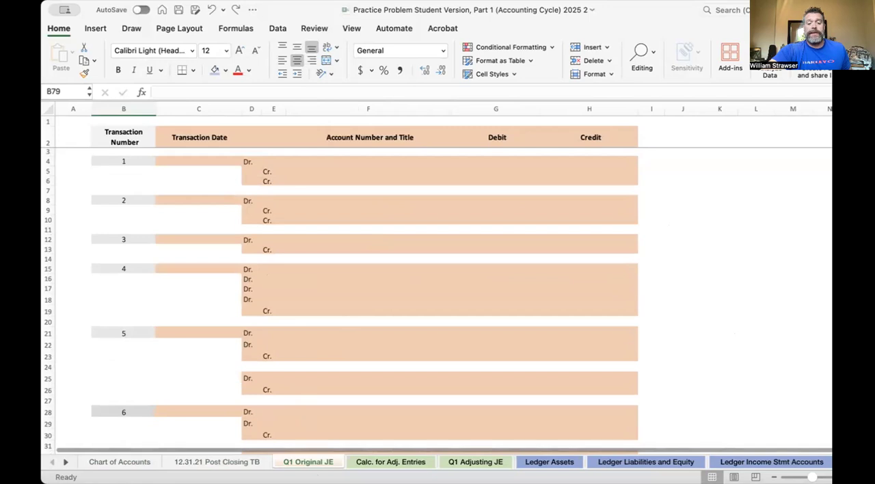
left_click(362, 161)
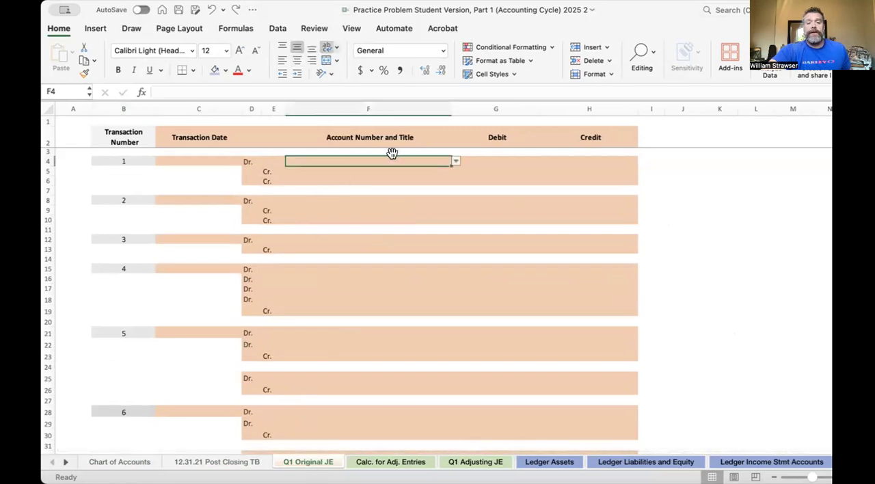
left_click(457, 162)
scroll(435, 240, "down", 5)
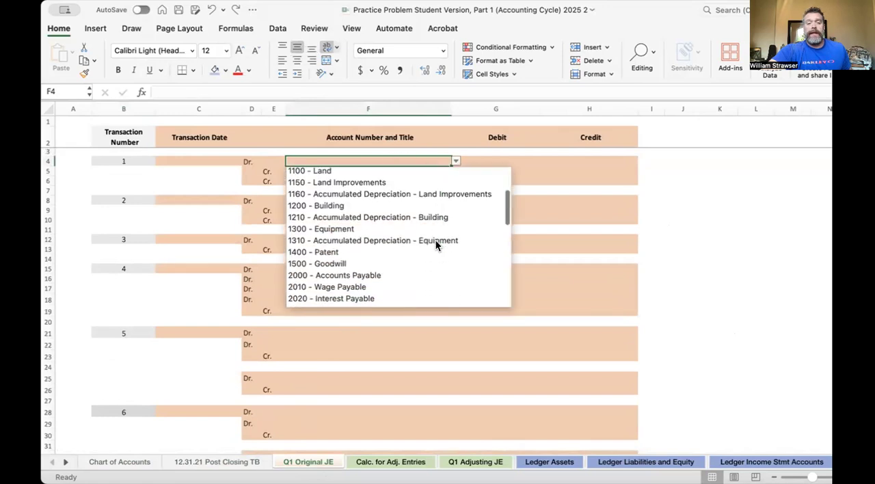
scroll(436, 245, "down", 10)
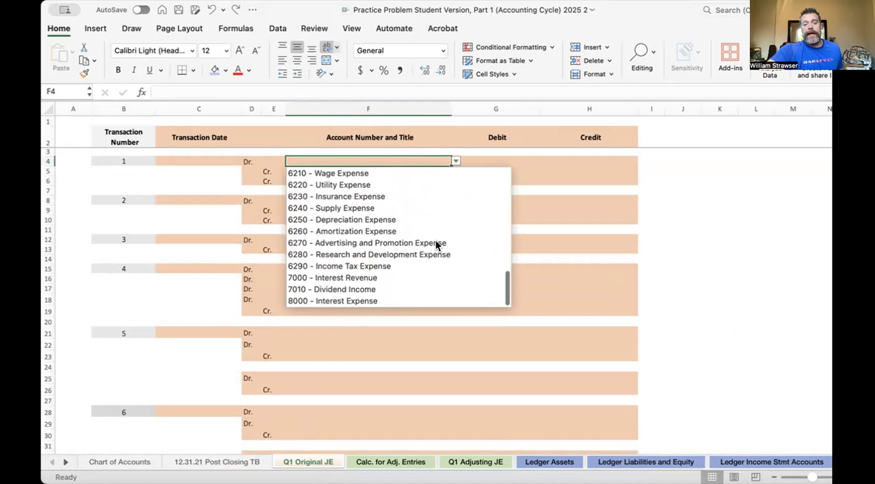
scroll(435, 245, "up", 15)
left_click(562, 237)
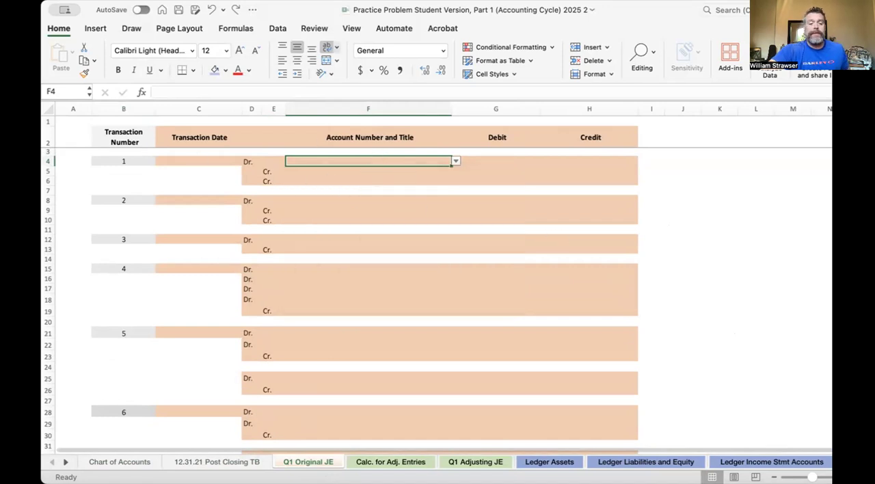
- View the 12.31.21 Post Closing TB sheet, and open the Ledger Assets sheet with its account ledgers
left_click(207, 462)
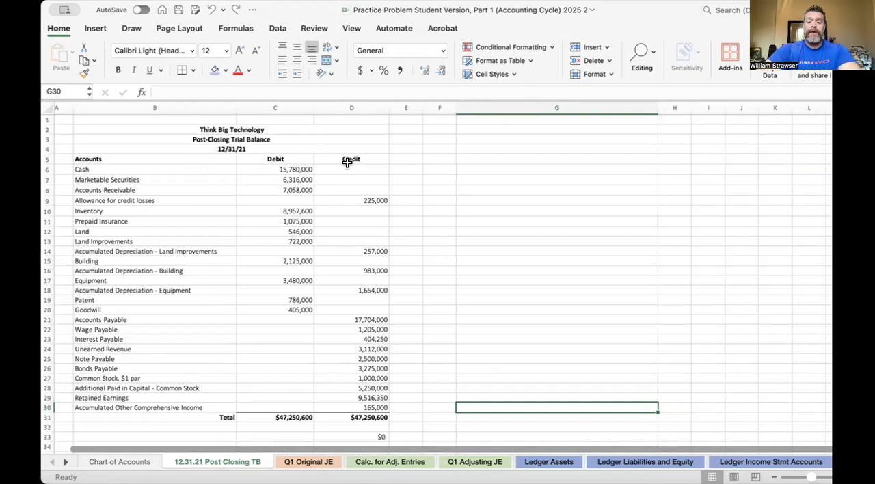
left_click(550, 462)
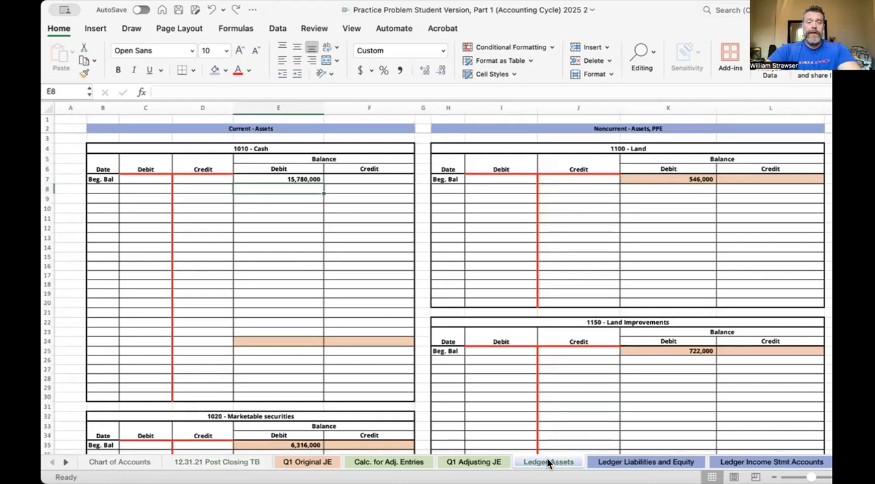
- On the Ledger Assets sheet, examine the formula behind the Cash ledger's beginning debit balance in E7
scroll(423, 300, "right", 1)
scroll(423, 299, "down", 1)
scroll(423, 299, "left", 1)
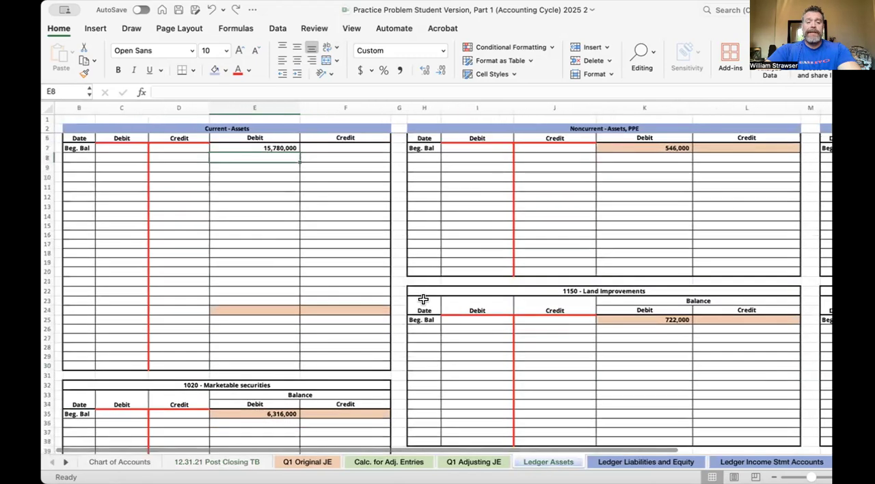
scroll(423, 300, "up", 1)
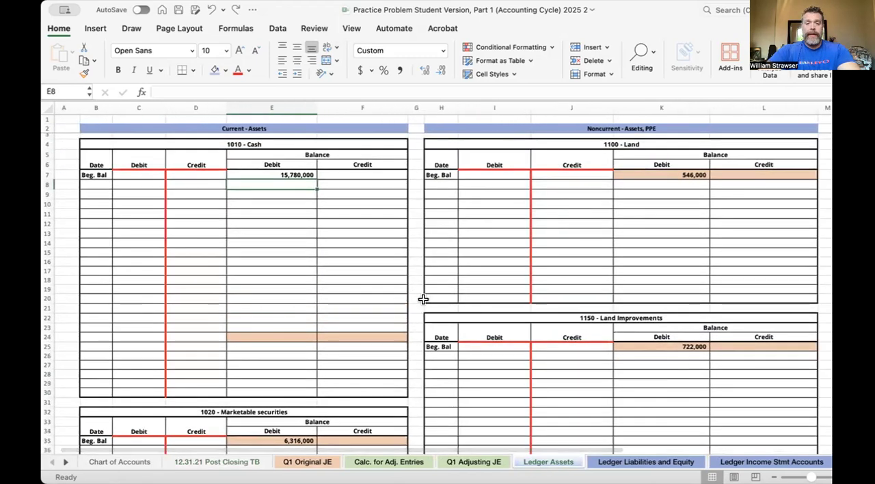
left_click(283, 174)
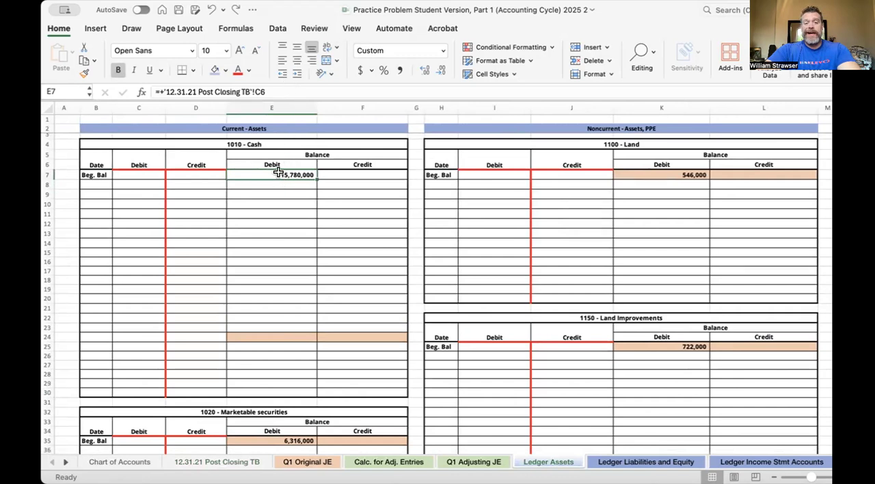
left_click(278, 87)
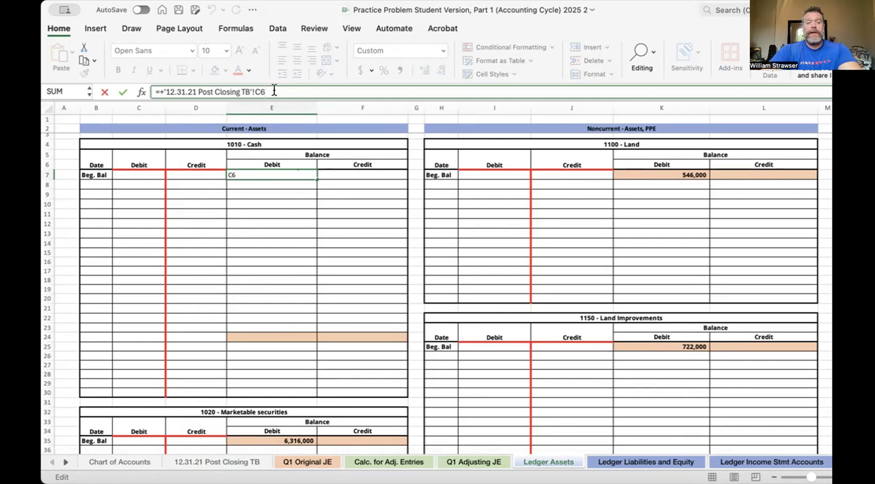
key("Return")
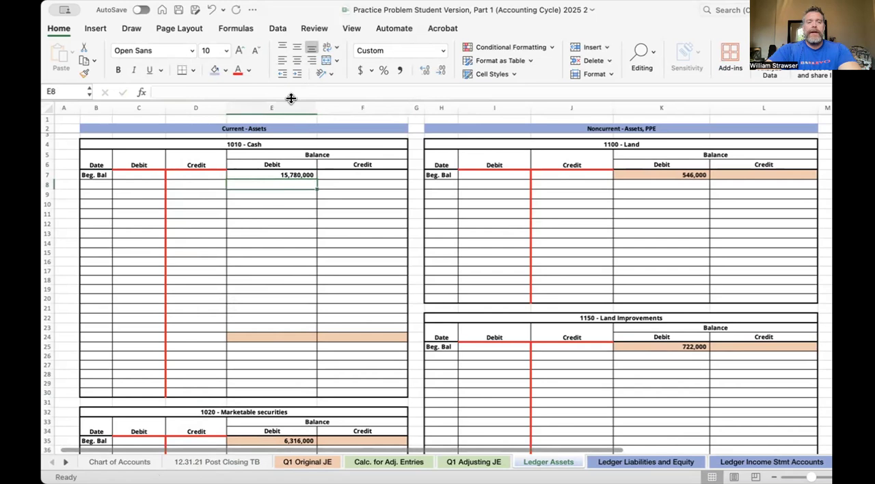
- Trace the Cash beginning balance reference in E7 to C6 on the 12.31.21 Post Closing TB sheet, and return to Ledger Assets
left_click(300, 175)
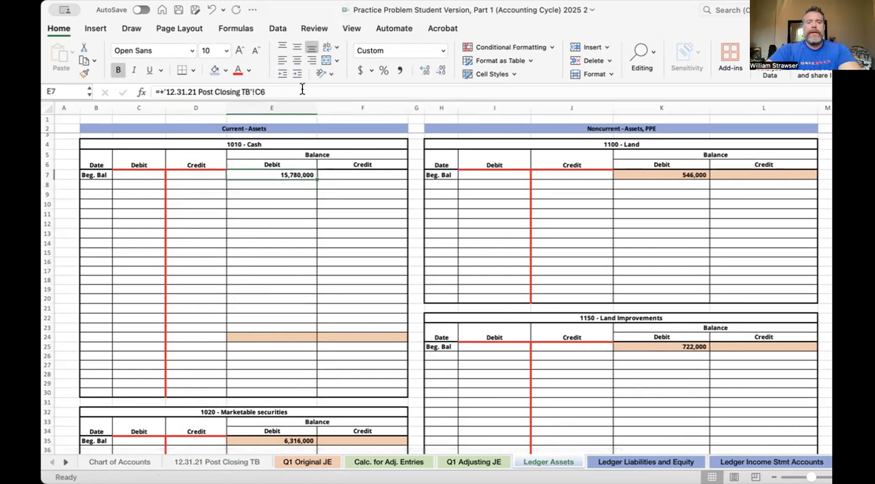
left_click(301, 92)
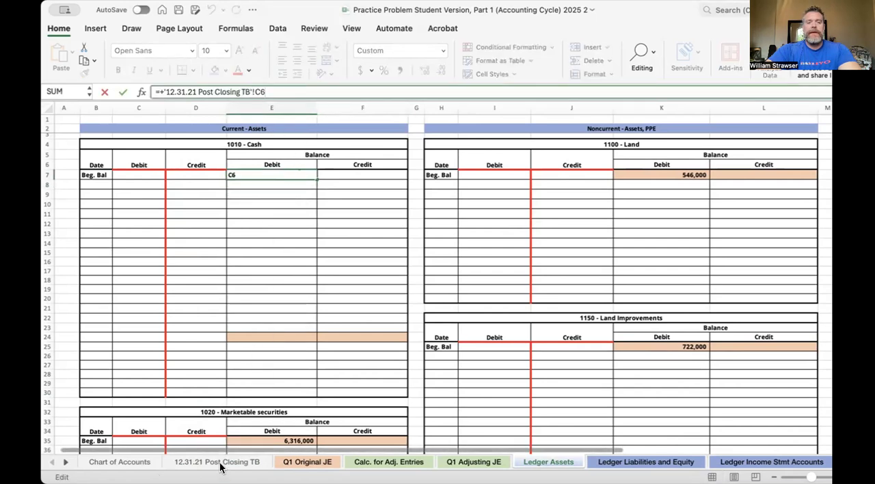
left_click(223, 462)
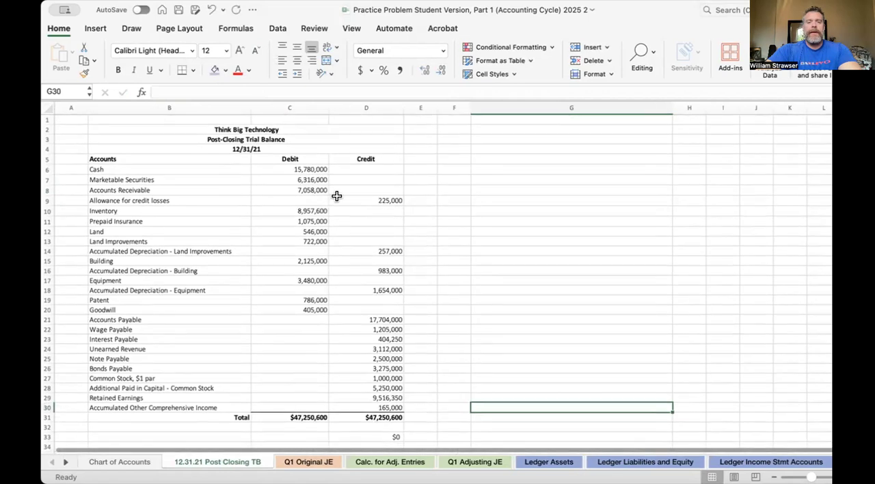
left_click(309, 169)
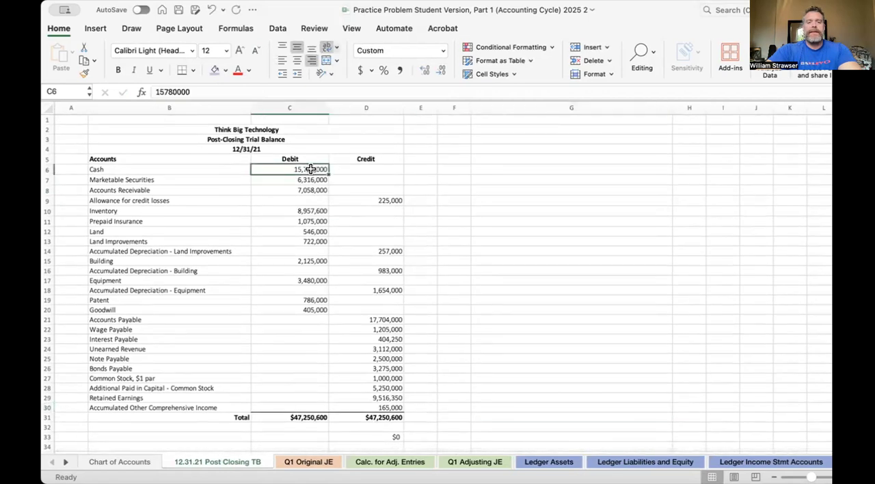
left_click(547, 462)
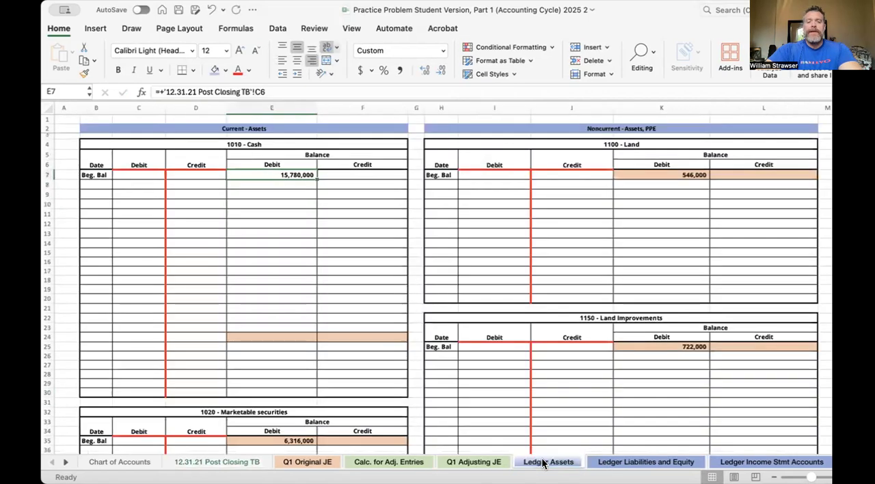
- Examine the current and noncurrent asset ledgers on the Ledger Assets sheet, down to Prepaid Insurance and Accumulated Depreciation - Equipment
scroll(445, 274, "right", 6)
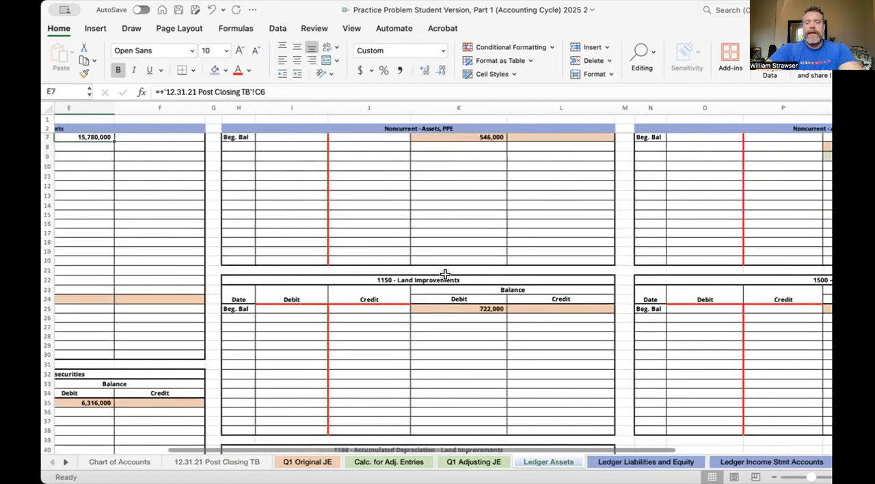
scroll(445, 274, "down", 10)
scroll(445, 274, "left", 3)
scroll(445, 274, "down", 10)
scroll(445, 274, "left", 1)
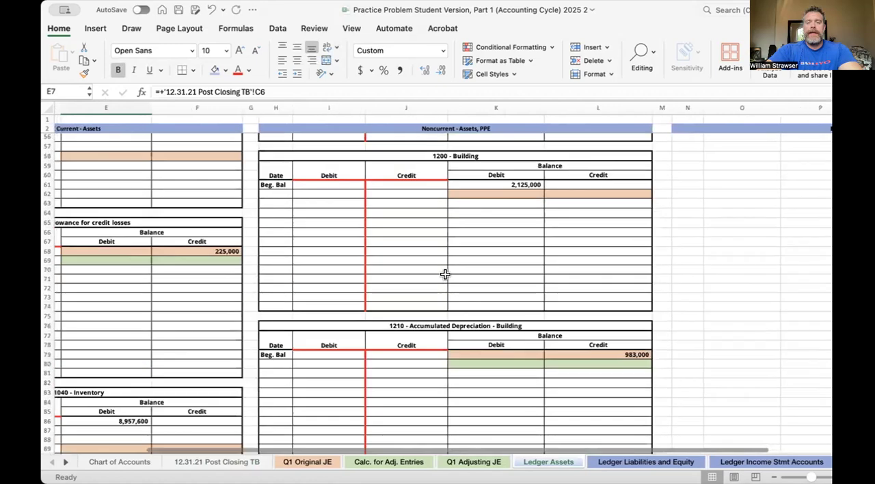
scroll(445, 274, "down", 2)
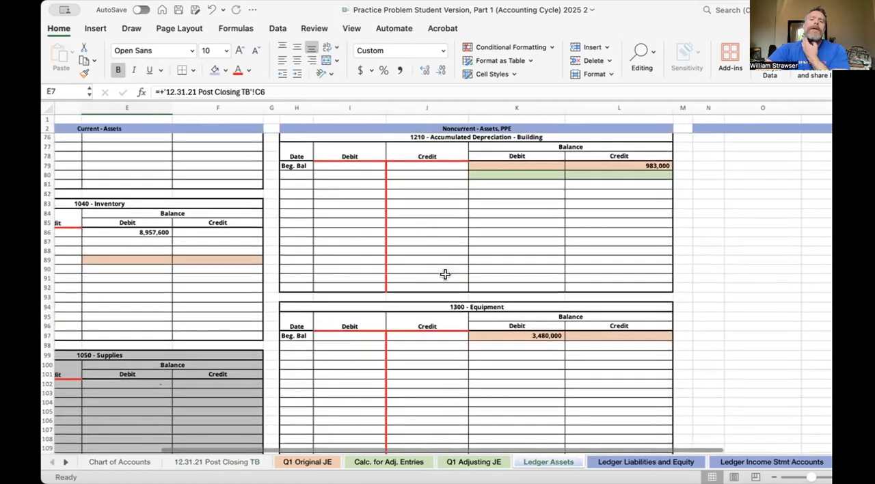
scroll(445, 274, "left", 2)
left_click(353, 287)
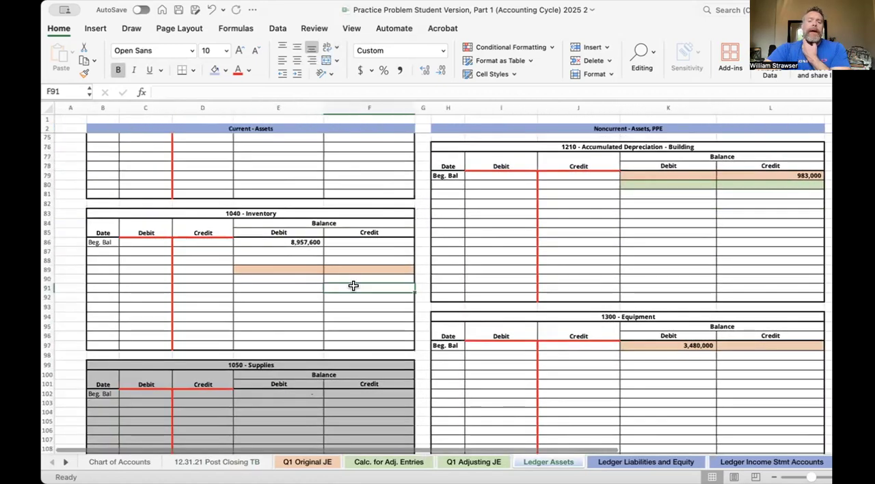
scroll(353, 285, "up", 8)
scroll(353, 286, "left", 2)
scroll(353, 286, "up", 3)
scroll(354, 285, "down", 15)
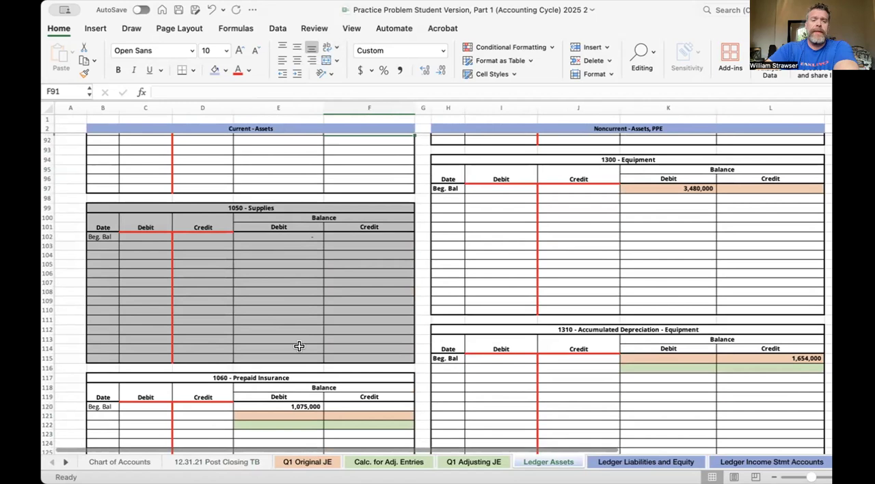
- On the Q1 Original JE sheet, choose 1010 - Cash as transaction 1's debit account in F4
left_click(301, 462)
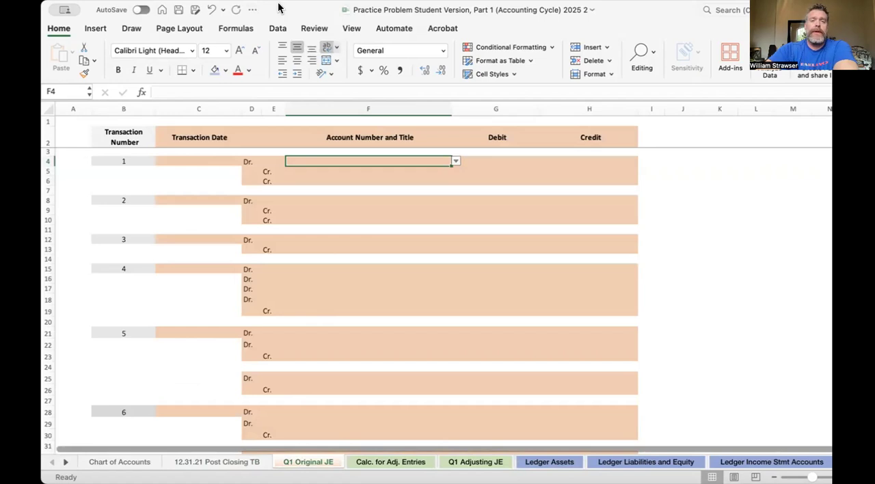
left_click_drag(278, 8, 301, 8)
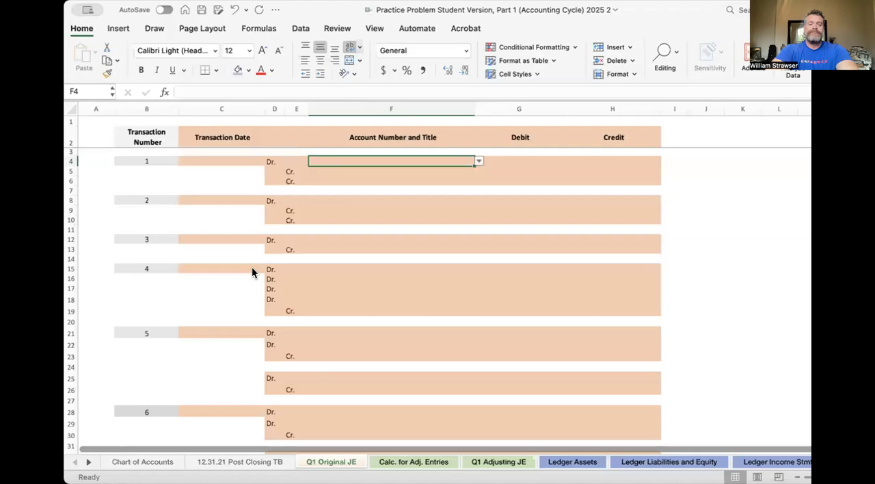
left_click(479, 162)
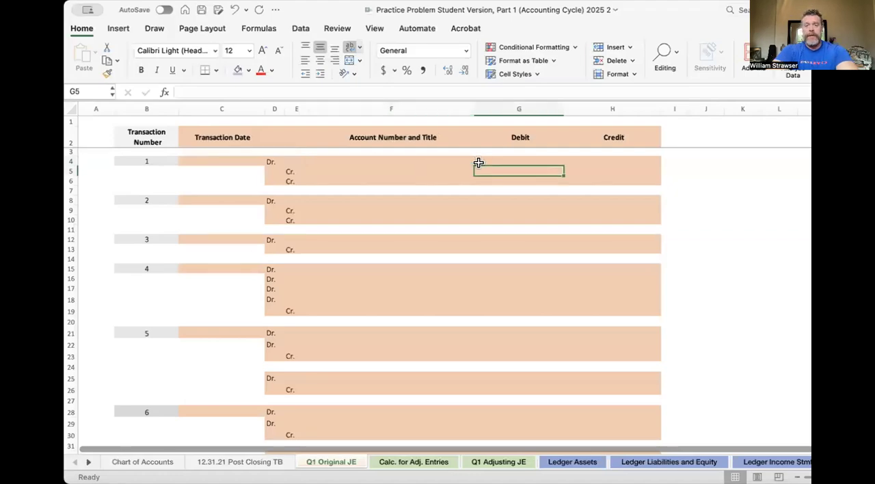
left_click(438, 160)
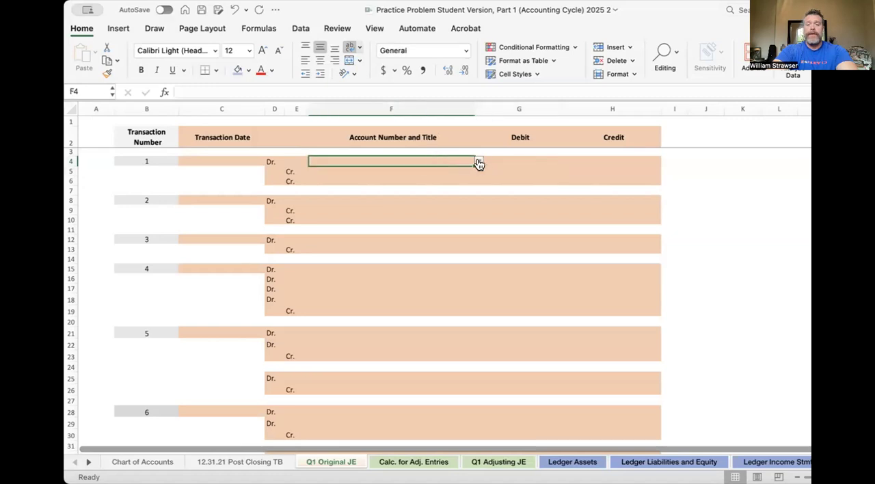
left_click(479, 161)
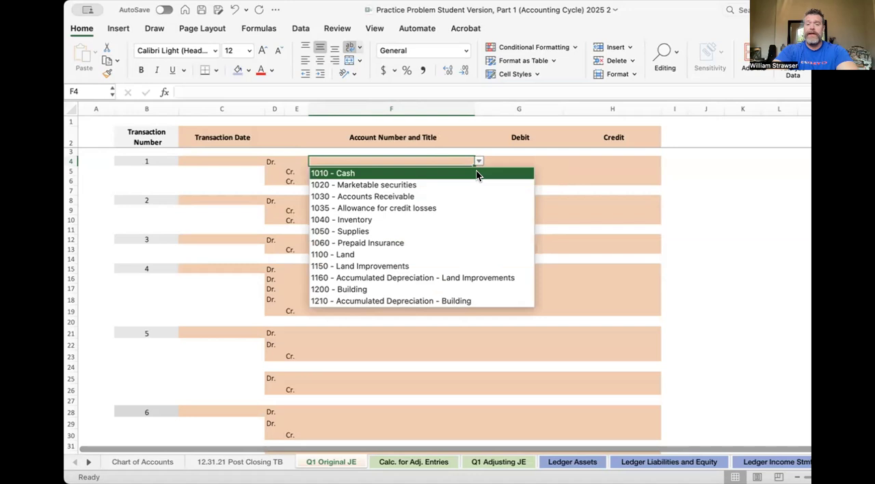
left_click(477, 173)
- Choose 4000 - Common Stock as transaction 1's first credit account in F5
left_click(451, 170)
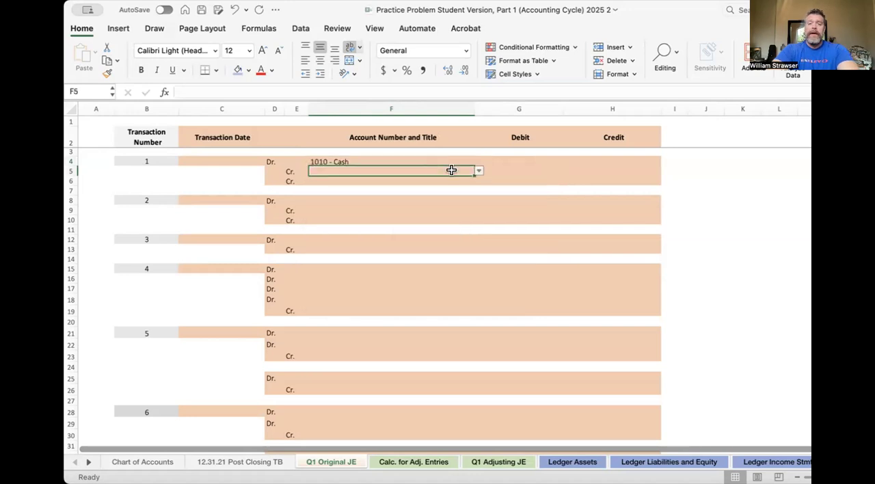
left_click(476, 173)
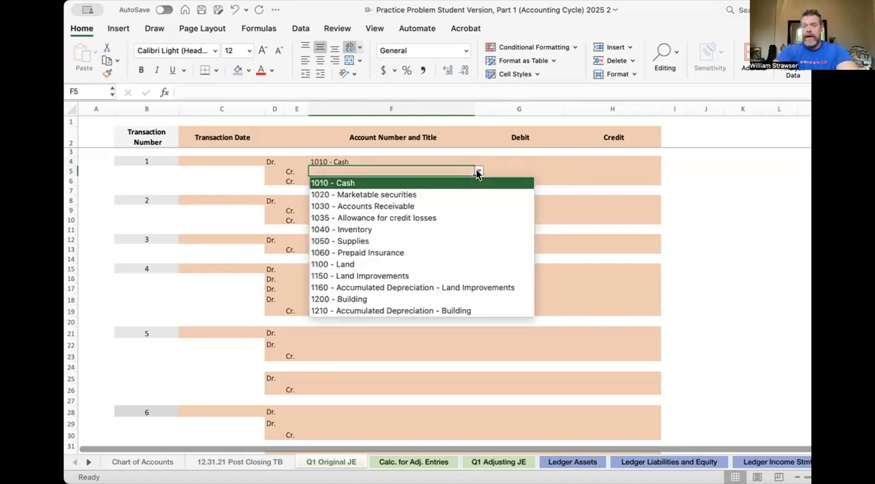
scroll(422, 248, "down", 3)
scroll(422, 246, "down", 5)
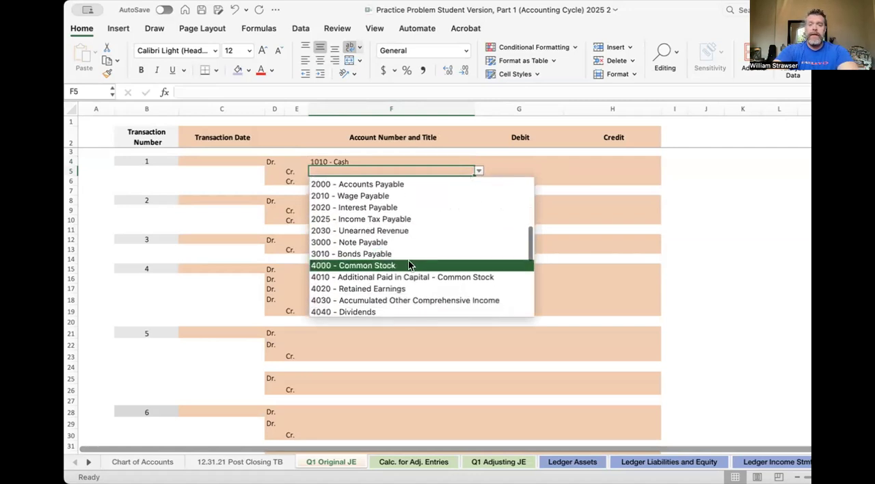
left_click(408, 266)
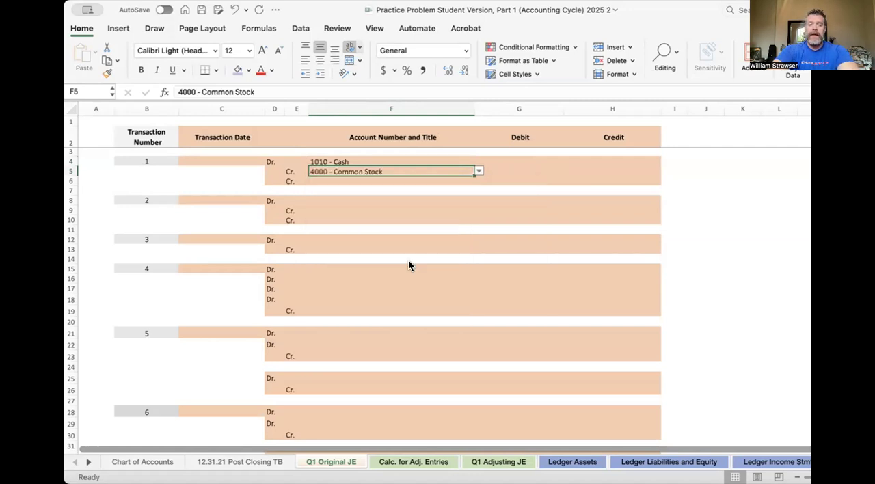
- Choose 4010 - Additional Paid in Capital - Common Stock as transaction 1's second credit account in F6
left_click(475, 181)
left_click(437, 181)
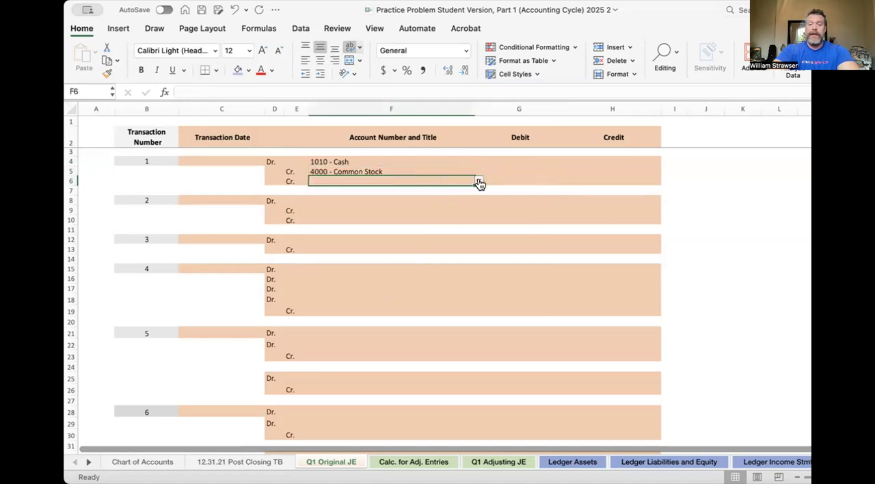
left_click(479, 180)
scroll(432, 272, "down", 15)
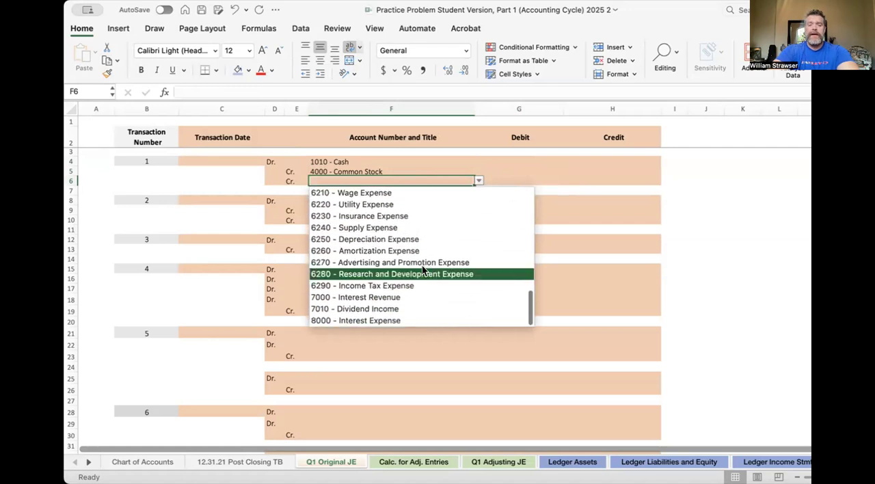
scroll(414, 247, "up", 5)
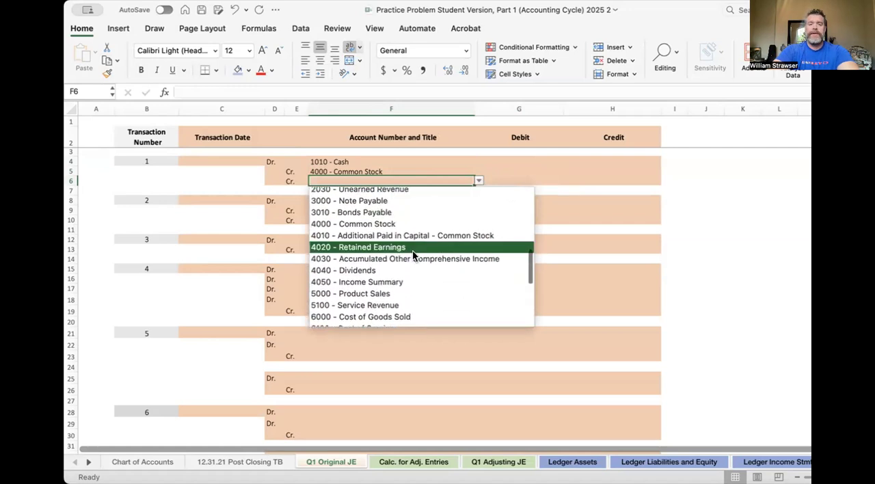
left_click(412, 235)
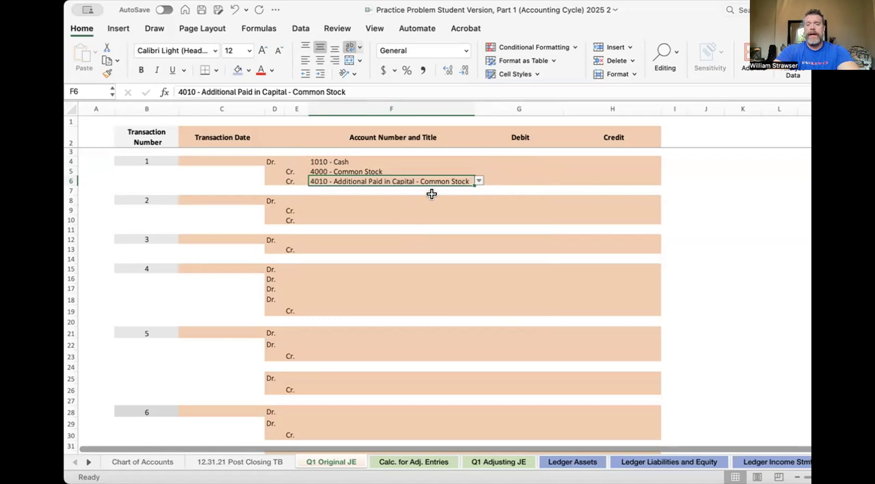
- Enter 1,200,000 as the Cash debit amount for transaction 1 in G4
left_click(518, 161)
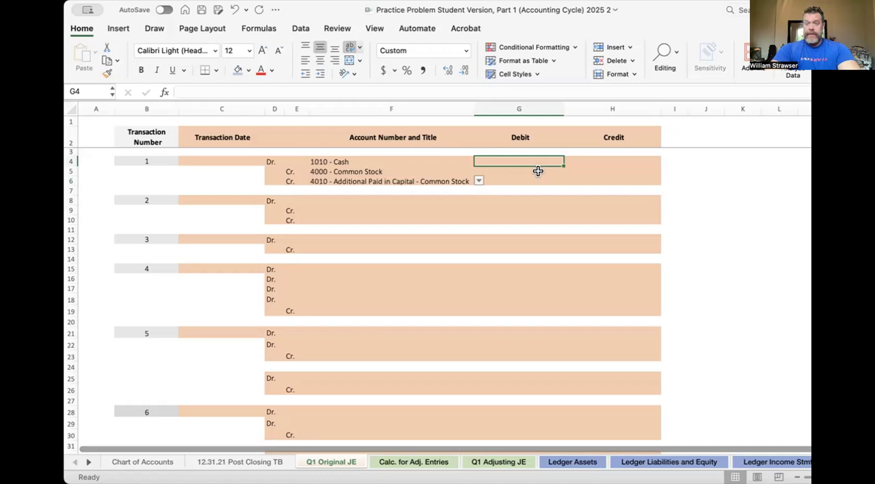
key("Down")
key("Down")
key("Right")
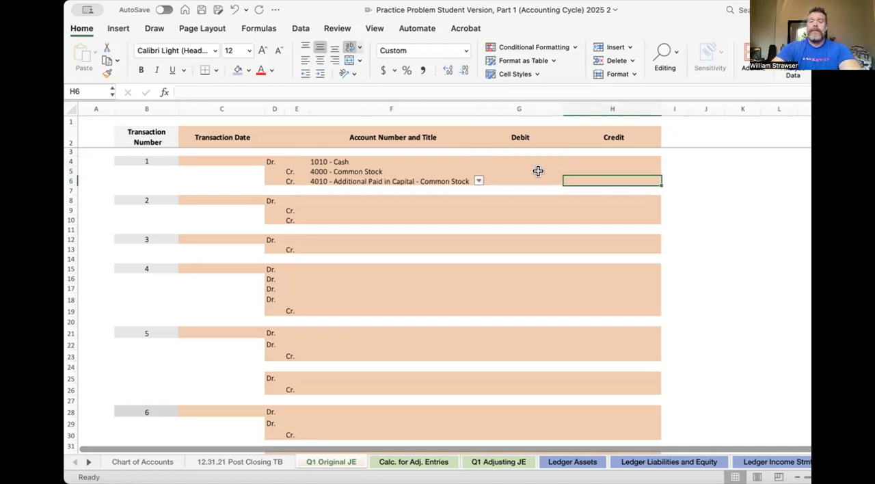
key("Left")
key("Up")
key("Up")
type("120000")
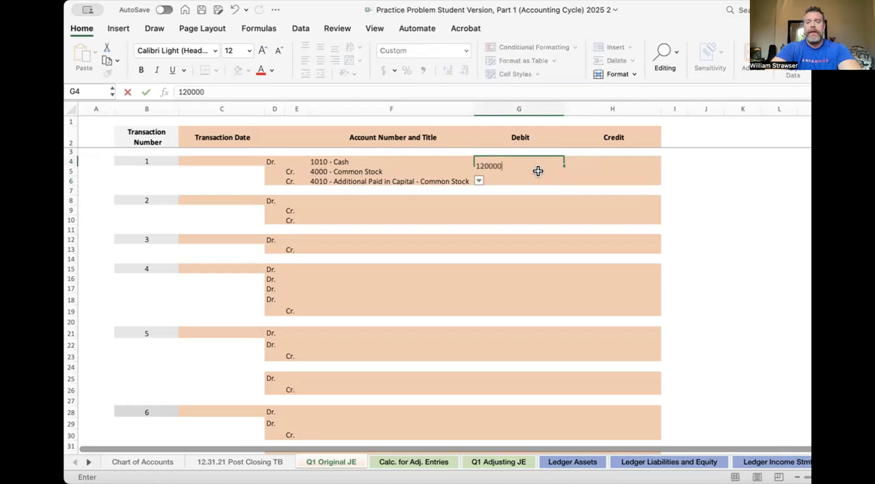
key("Return")
- Enter 15,000 as the Common Stock credit amount for transaction 1 in H5
key("Right")
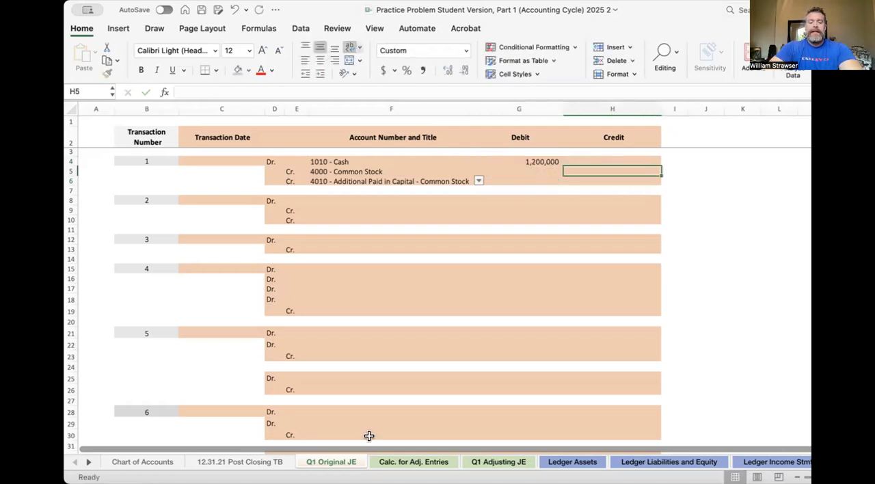
left_click(333, 481)
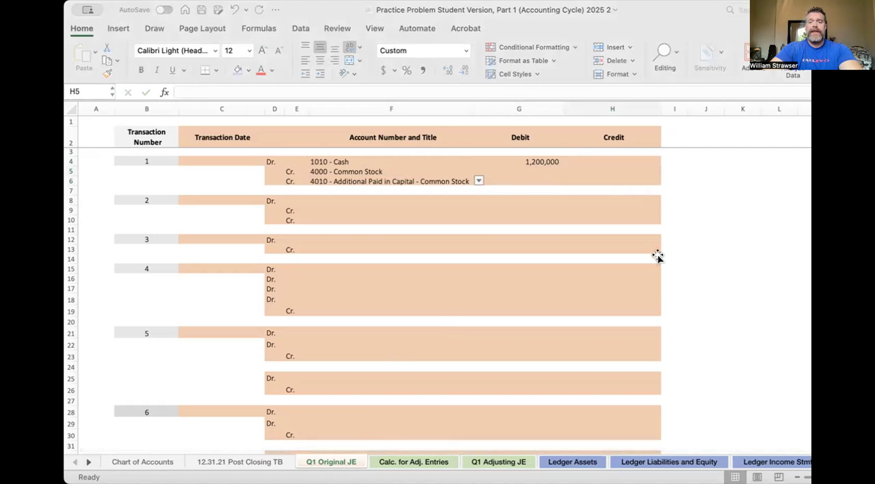
left_click(795, 248)
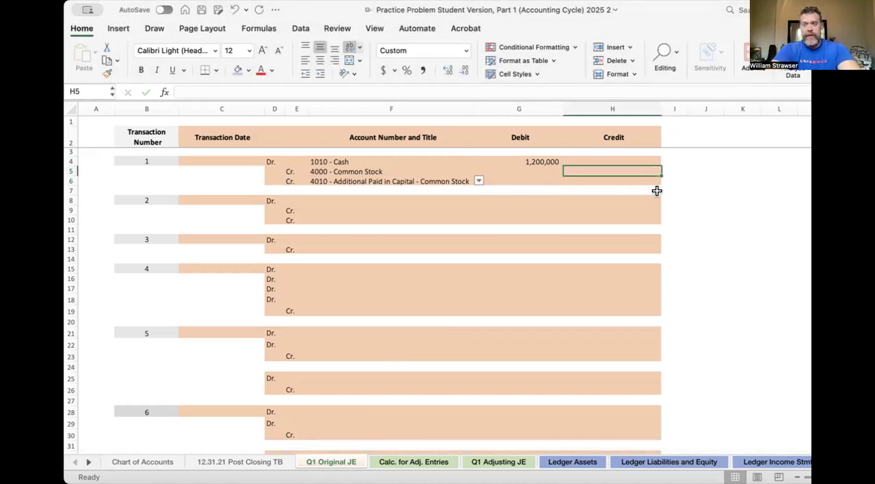
type("15,")
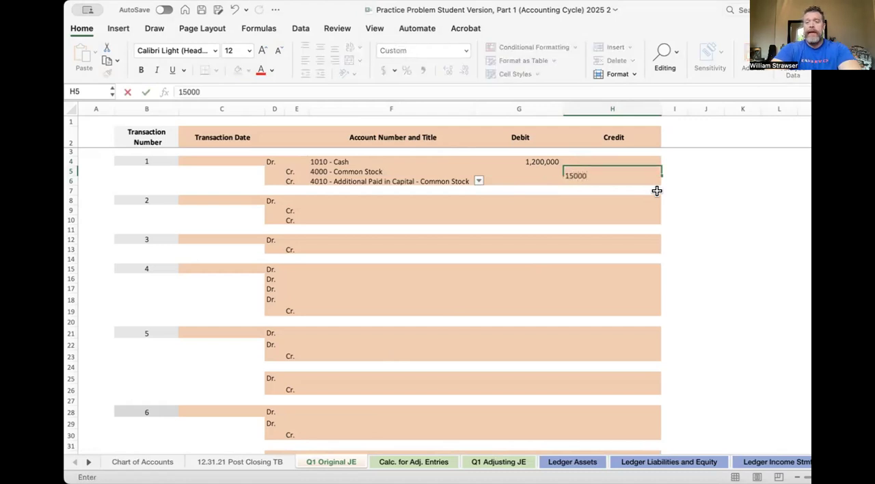
type("000")
key("Return")
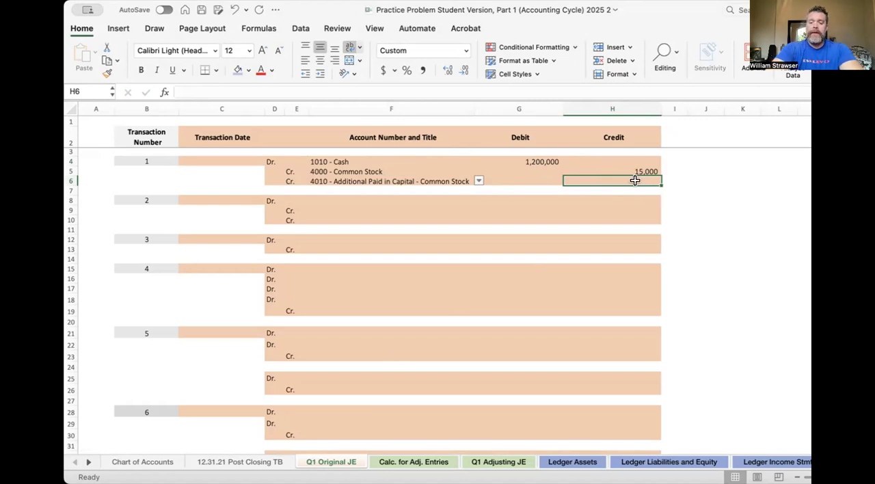
- Calculate the Additional Paid in Capital credit in H6 with the formula =G4-H5
type("=G4-")
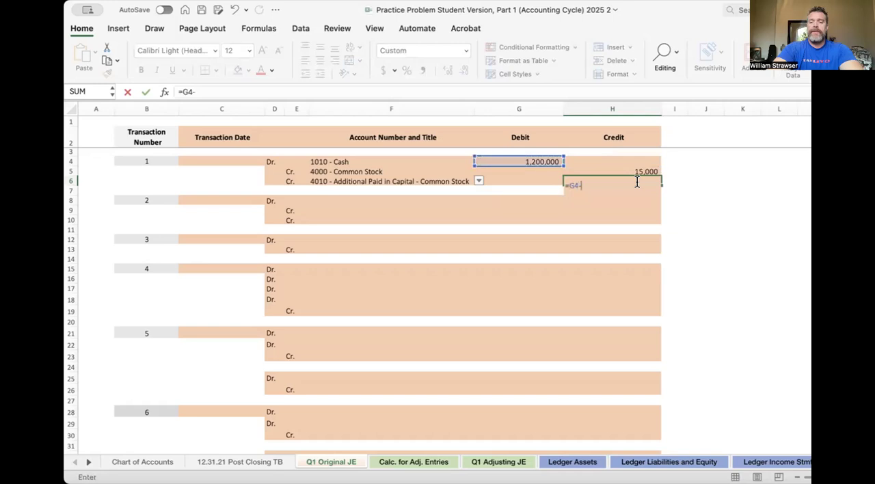
key("Up")
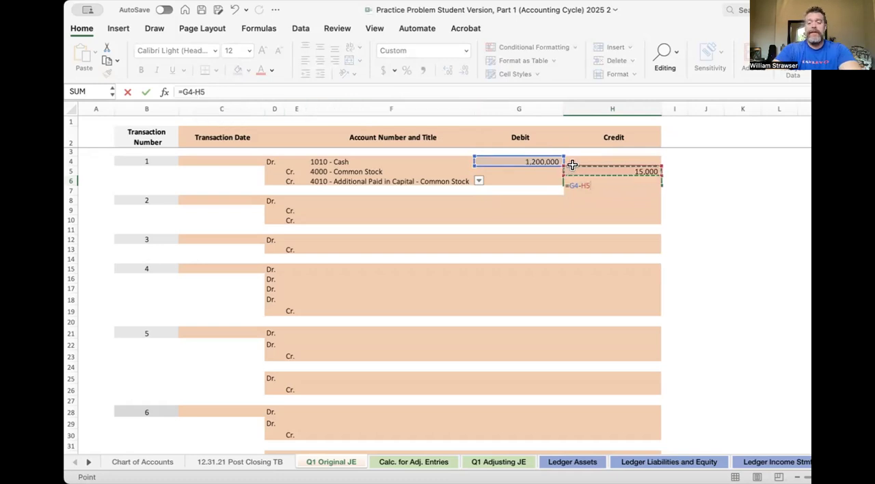
key("Return")
left_click(605, 179)
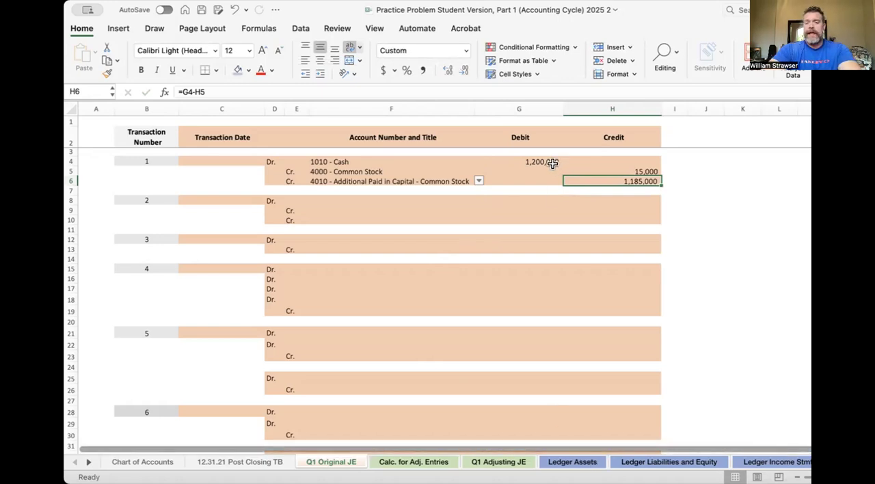
- Post the Cash debit to C8 of the 1010 - Cash account on the Ledger Assets sheet by linking it to 'Q1 Original JE'!G4
left_click(563, 461)
scroll(434, 290, "up", 10)
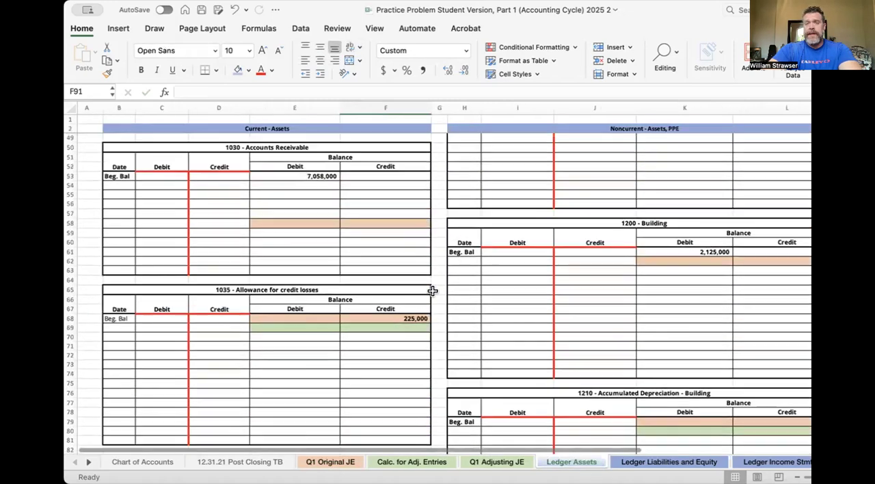
scroll(373, 252, "up", 10)
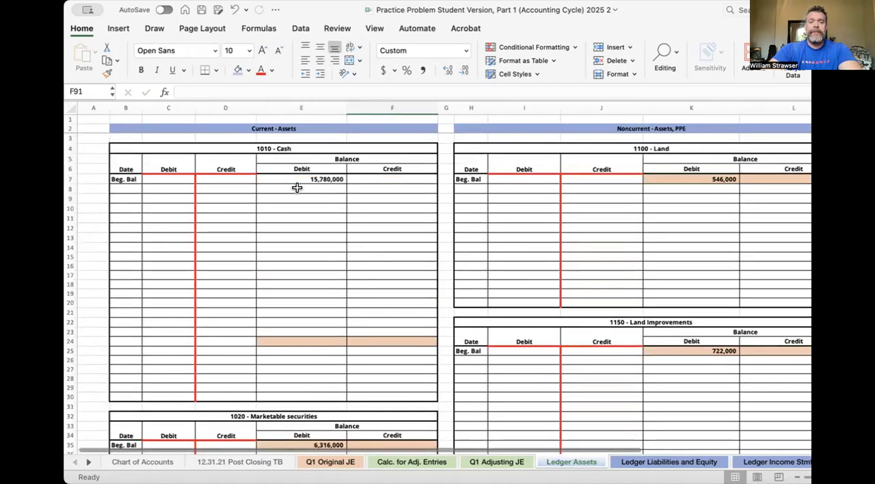
left_click(143, 189)
type("=")
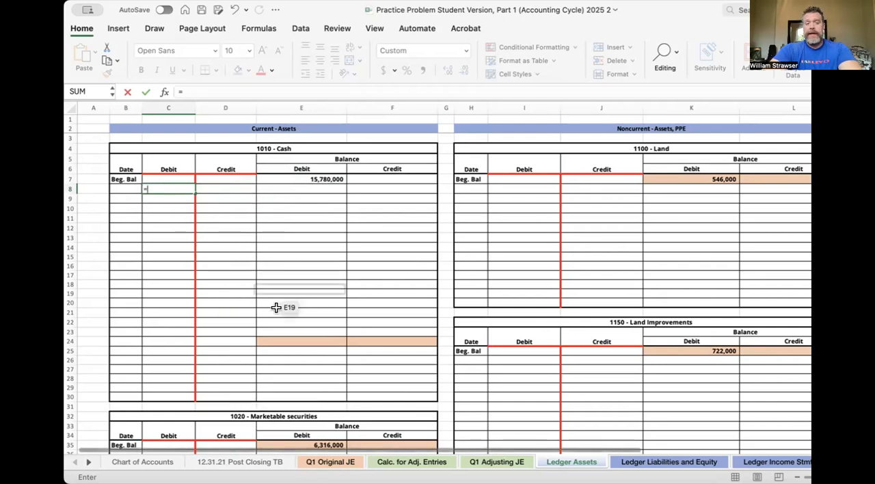
left_click(330, 462)
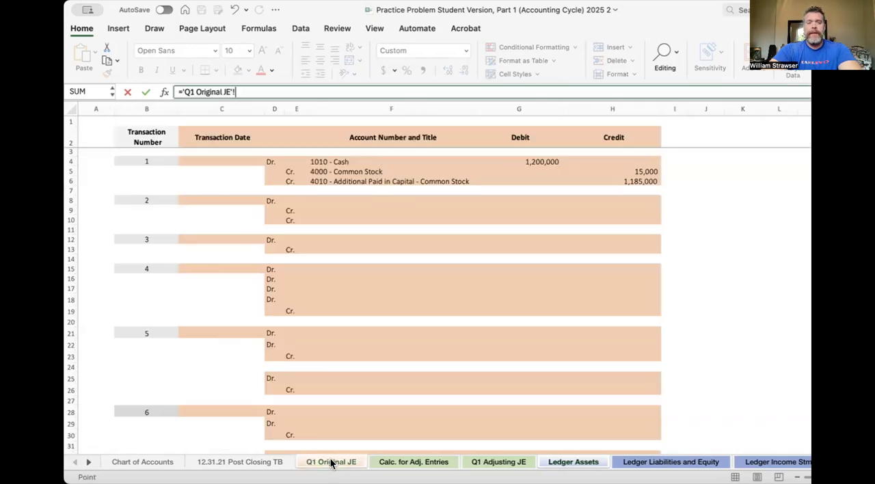
left_click(544, 159)
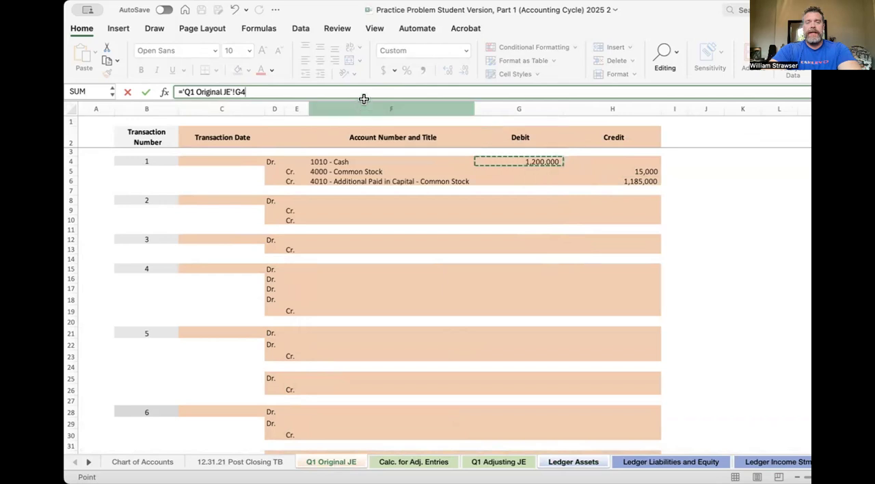
key("Return")
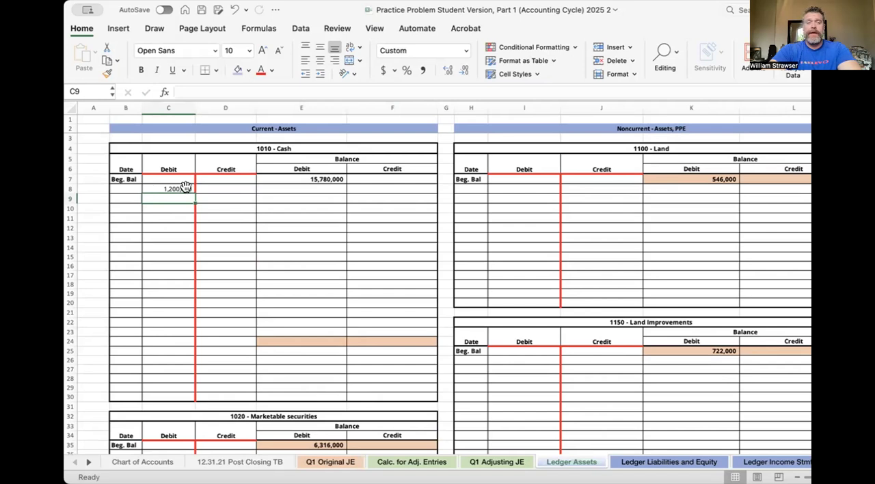
- Test the links by setting the Cash debit in G4 of Q1 Original JE to 1,500,000 and checking H6 and the Cash ledger
left_click(331, 462)
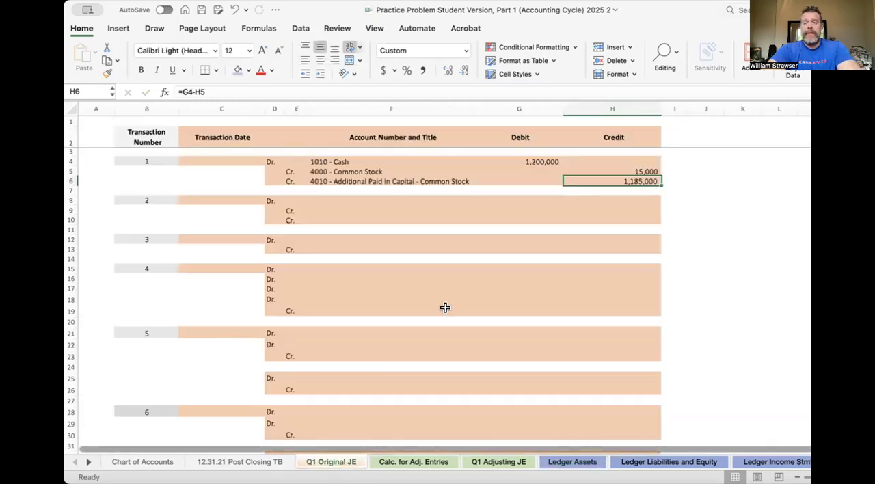
left_click(525, 159)
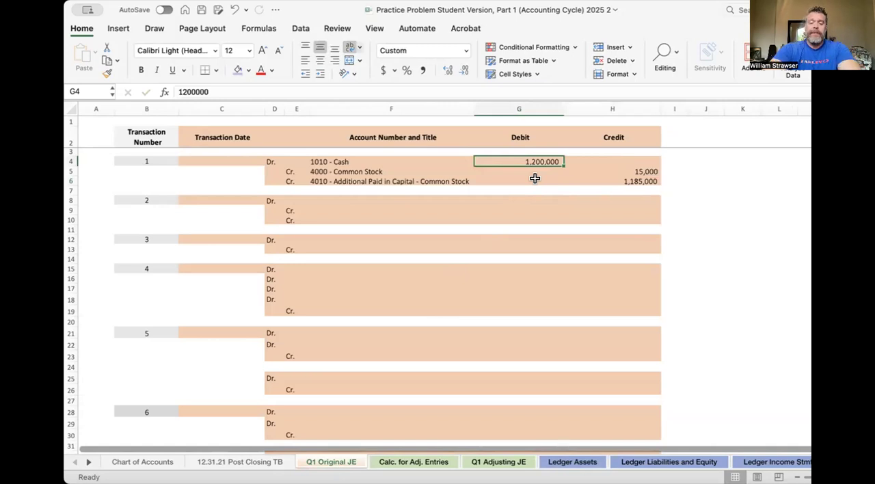
type("1,5")
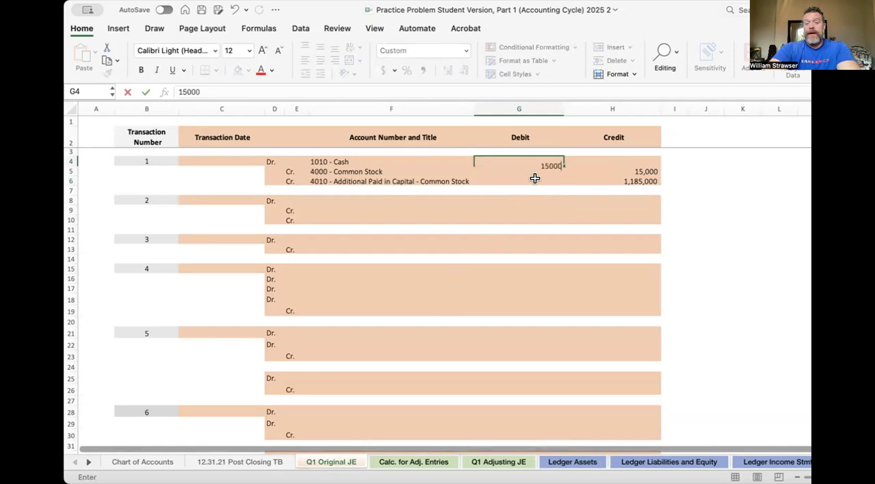
type("00,000")
key("Return")
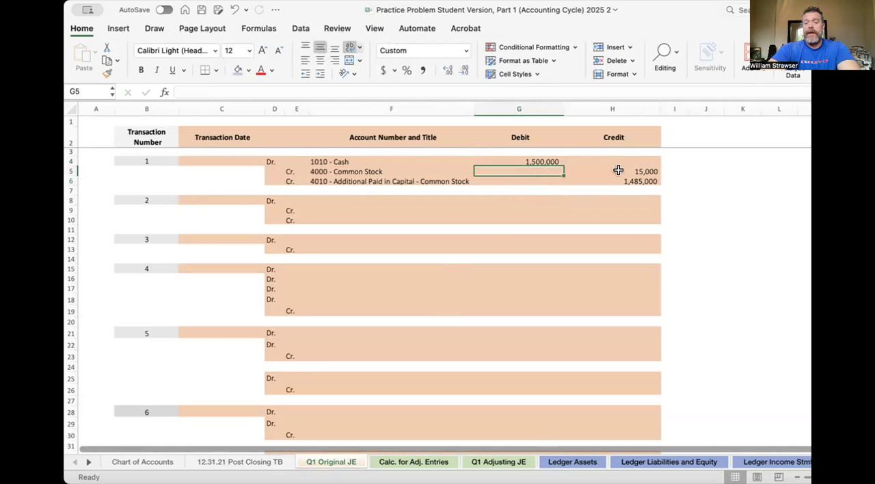
left_click(632, 187)
left_click(628, 181)
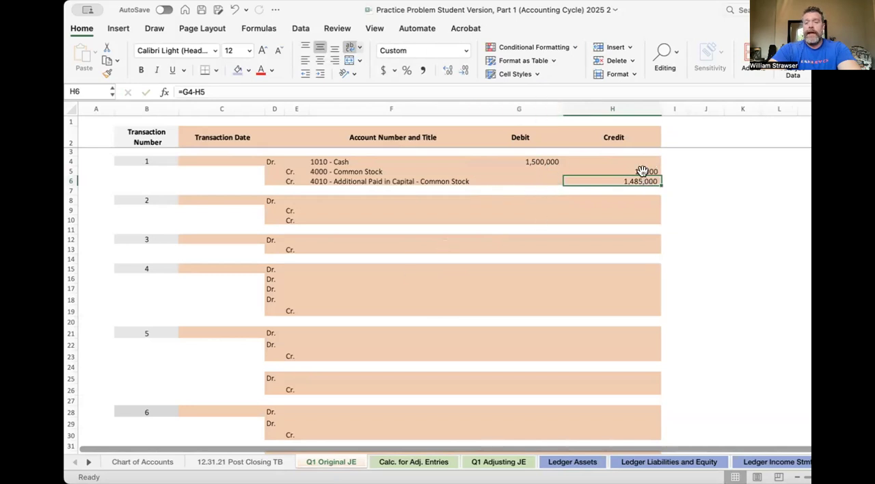
left_click(584, 463)
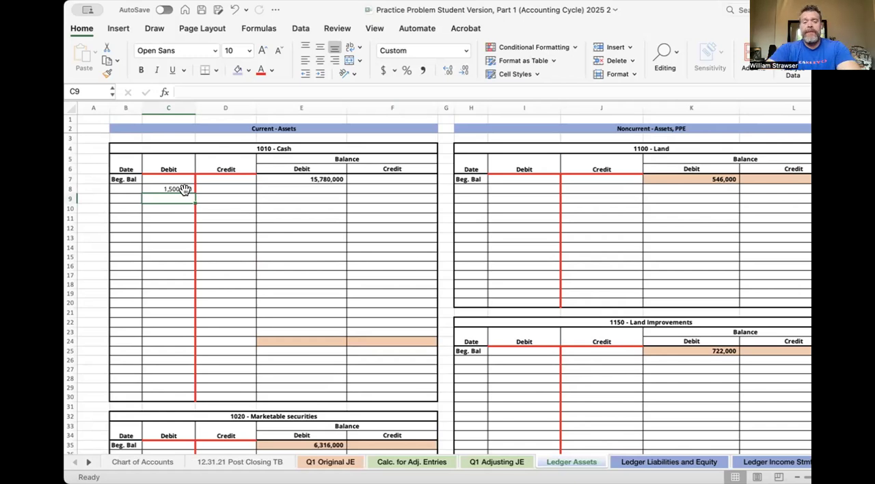
- Set the Cash debit in G4 on the Q1 Original JE sheet back to 1,200,000
left_click(342, 462)
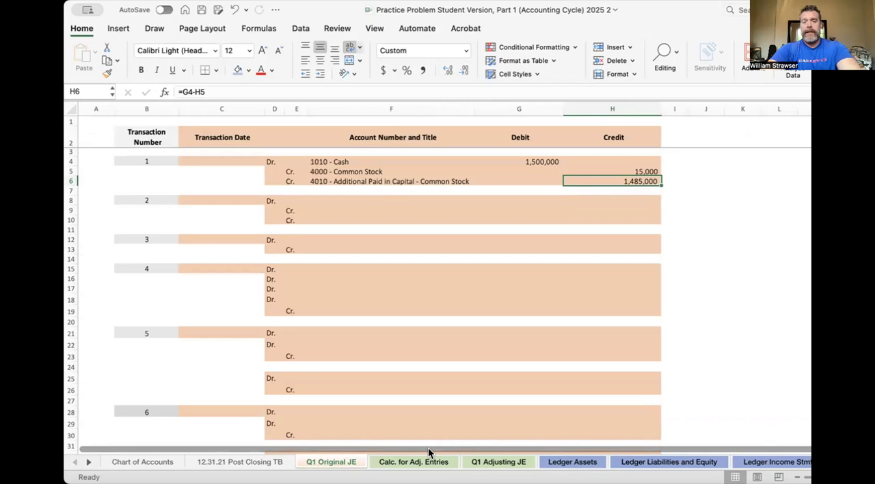
left_click(550, 160)
type("1,2")
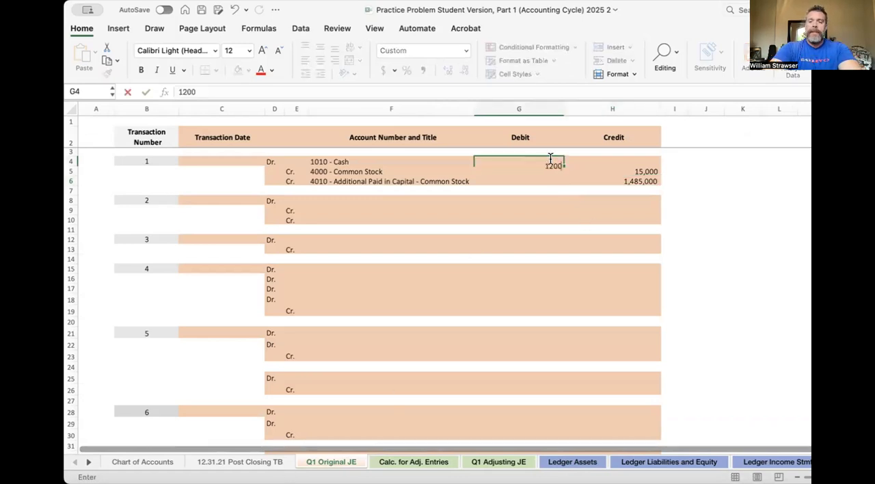
type("00,000")
key("Return")
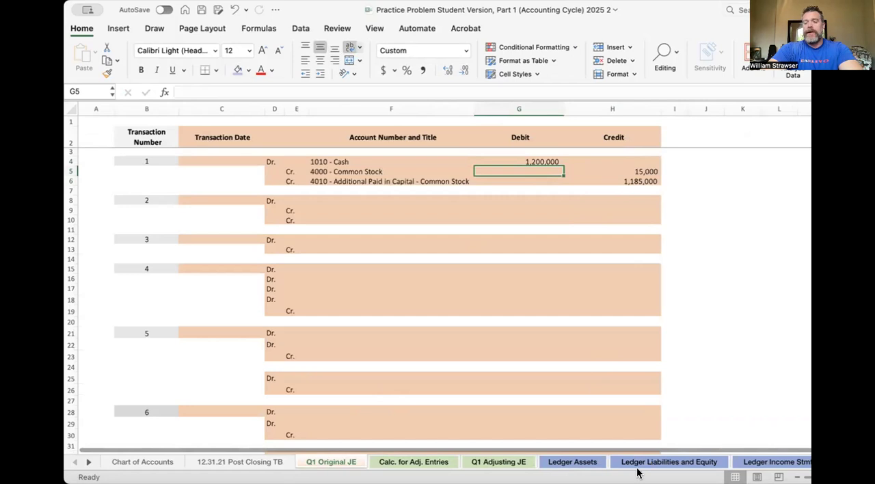
- On Ledger Liabilities and Equity, post the Common Stock credit to P8 of account 4000 by linking it to 'Q1 Original JE'!H5
left_click(661, 462)
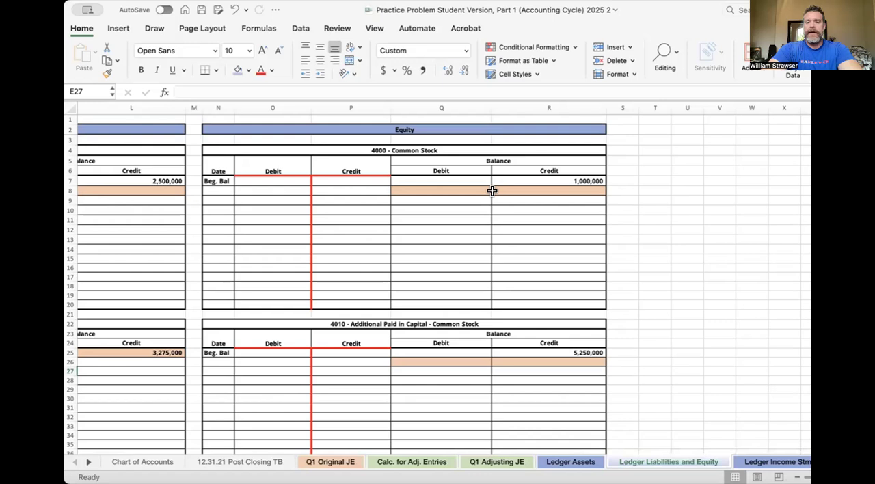
left_click(371, 189)
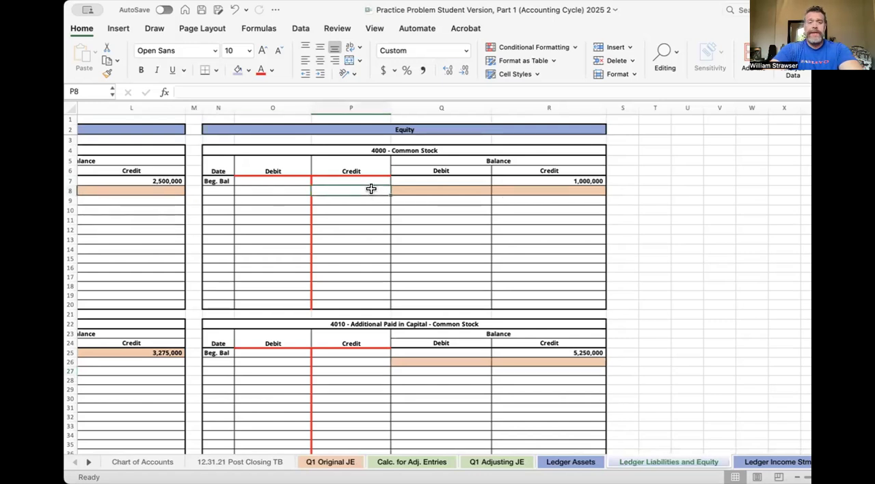
type("=")
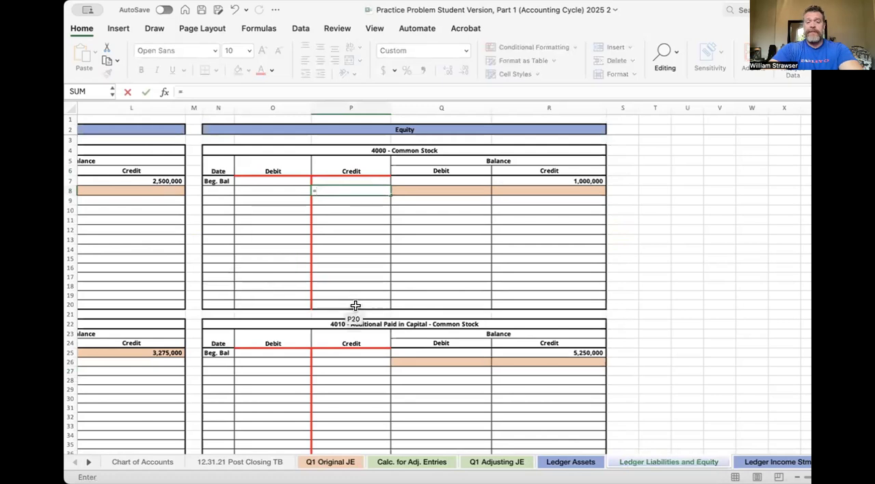
left_click(331, 463)
left_click(636, 170)
key("Return")
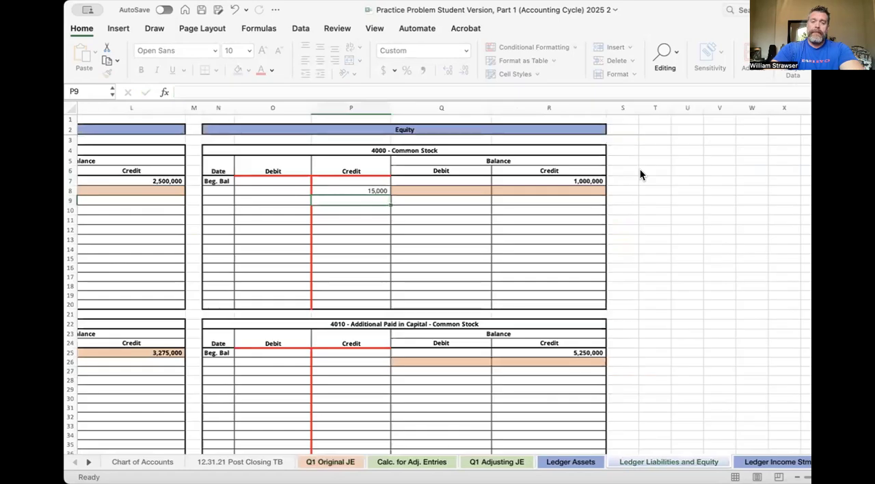
- Post the Additional Paid in Capital credit to P26 of account 4010 by linking it to 'Q1 Original JE'!H6
left_click(368, 361)
type("=")
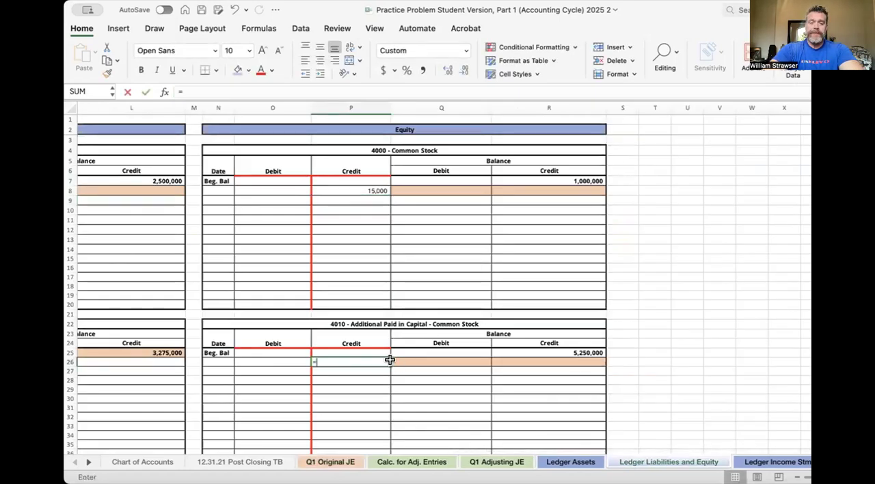
left_click(338, 463)
left_click(636, 186)
left_click(636, 179)
key("Return")
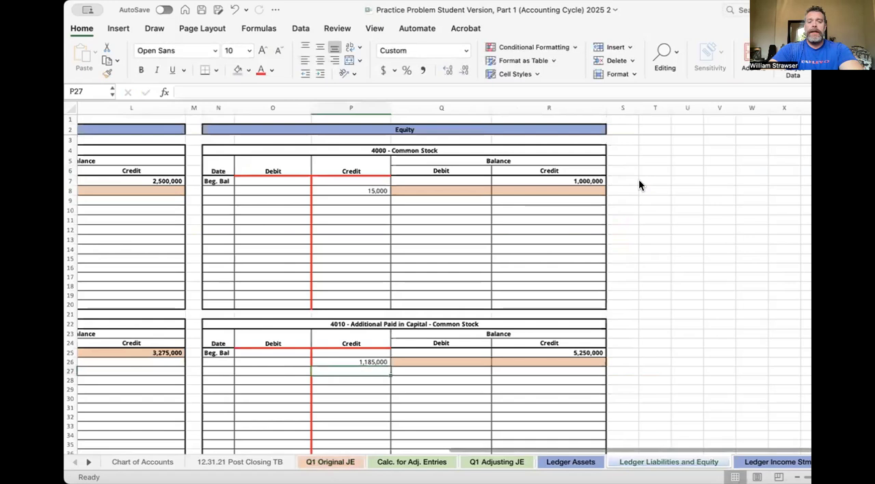
- Link the Common Stock ledger's date in N8 to transaction 1's date cell, 'Q1 Original JE'!C4
left_click(219, 190)
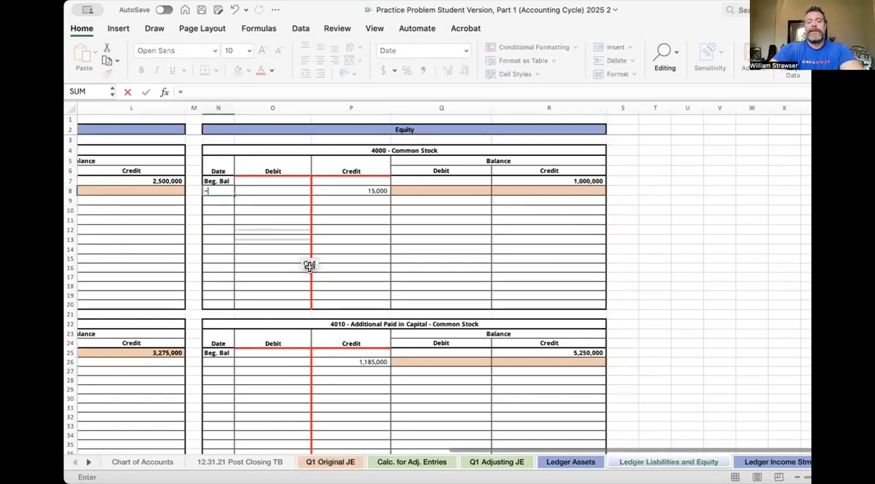
left_click(328, 462)
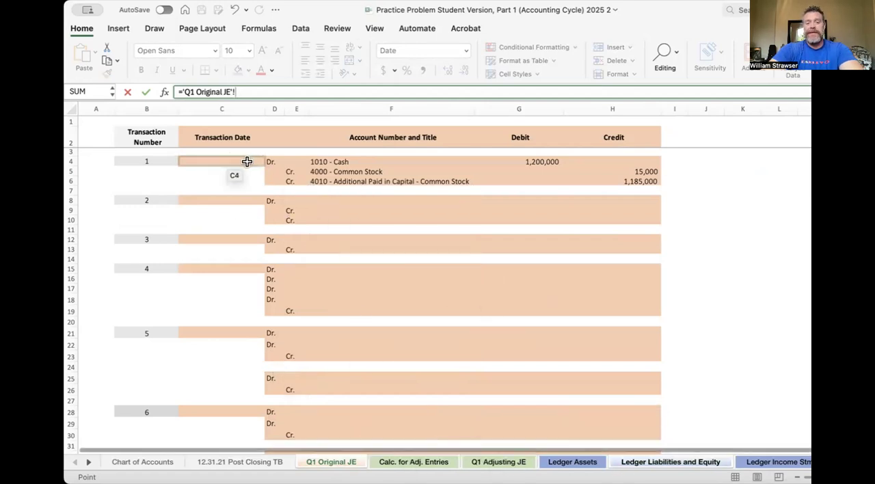
left_click(665, 463)
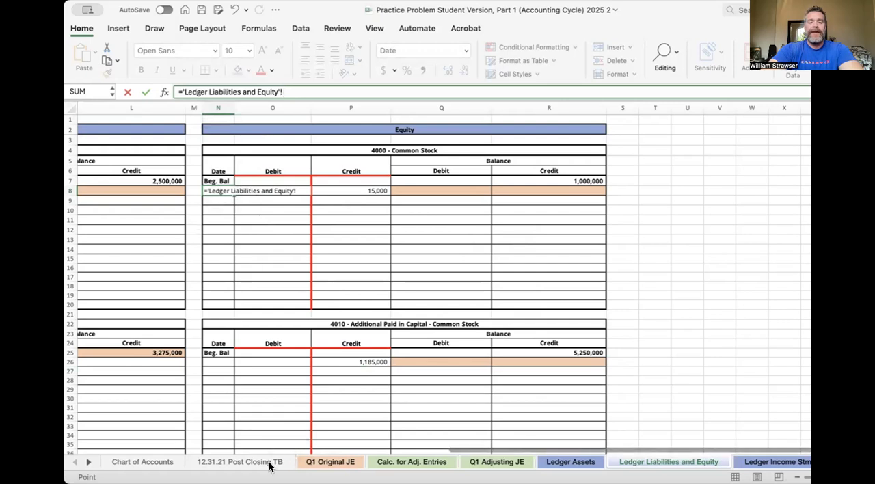
left_click(317, 462)
left_click(224, 162)
key("Return")
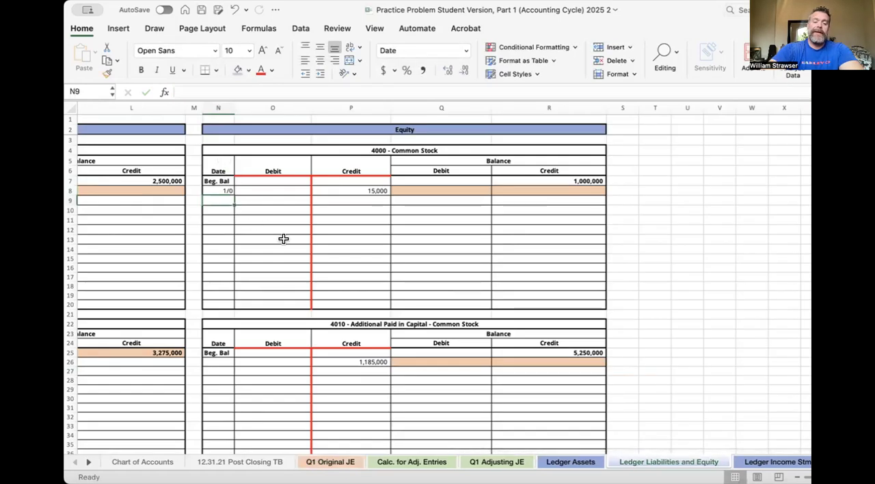
- Enter 1/1/22 as transaction 1's date in C4 of the Q1 Original JE sheet
left_click(342, 465)
left_click(217, 161)
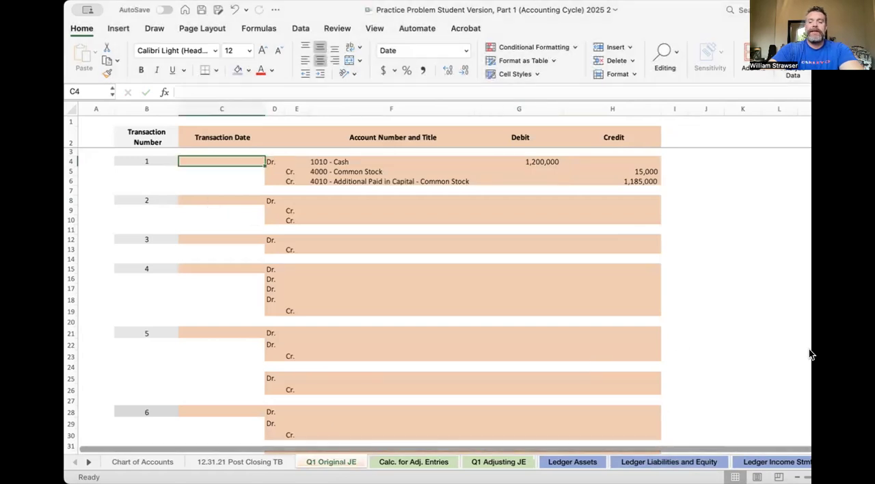
type("1")
type("/22")
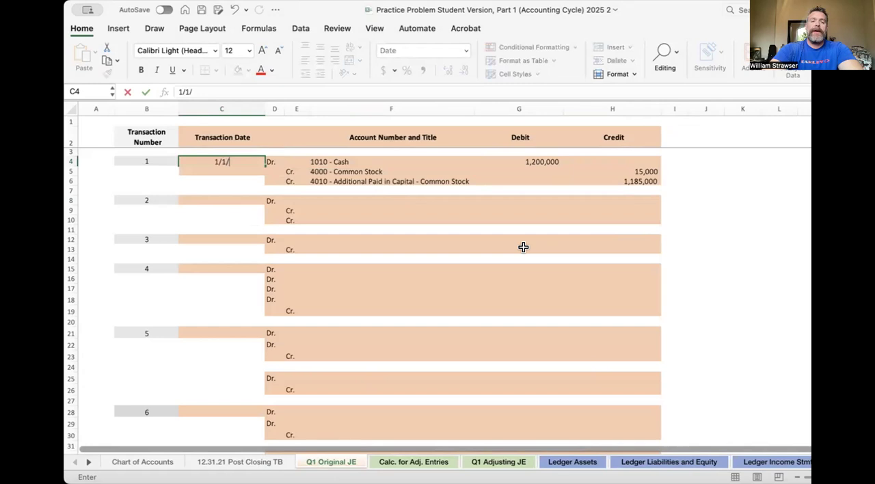
key("Return")
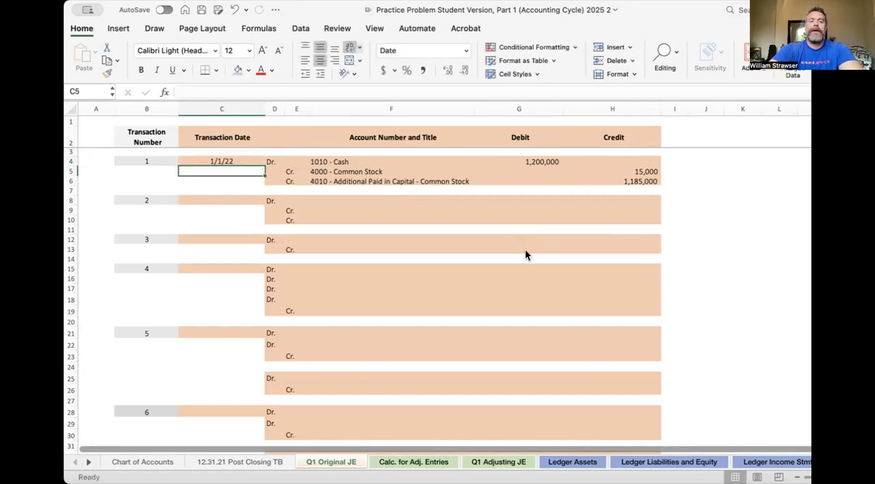
- On Ledger Liabilities and Equity, link the Additional Paid in Capital ledger's date in N26 to 'Q1 Original JE'!C4
left_click(689, 461)
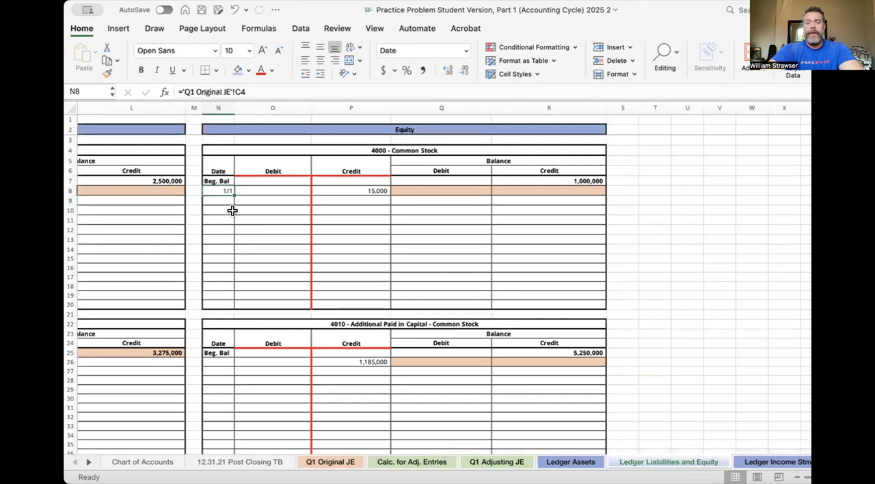
left_click(221, 361)
type("=")
left_click(315, 462)
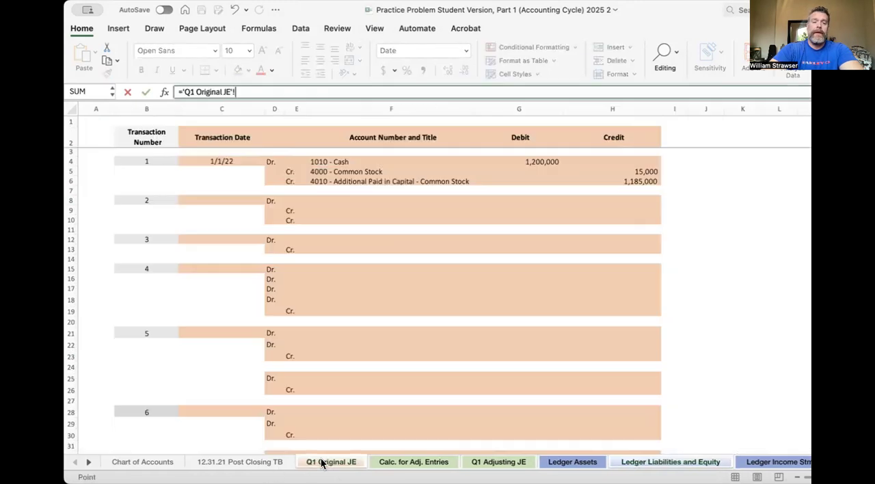
left_click(205, 160)
key("Return")
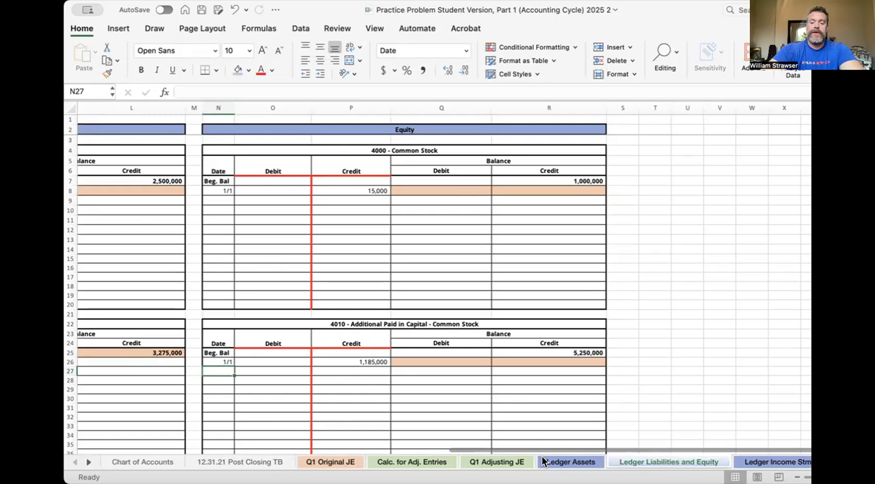
- On Ledger Assets, link the Cash ledger's date in B8 to transaction 1's date cell, 'Q1 Original JE'!C4
left_click(570, 462)
left_click(127, 189)
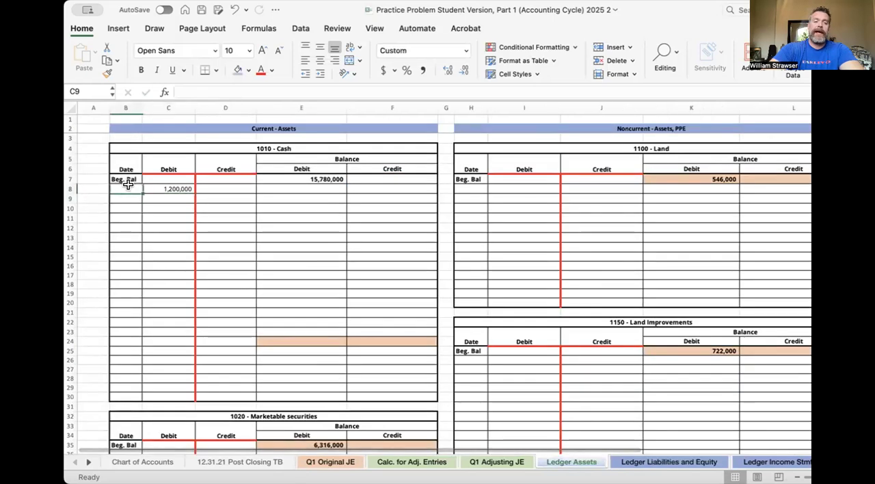
type("=")
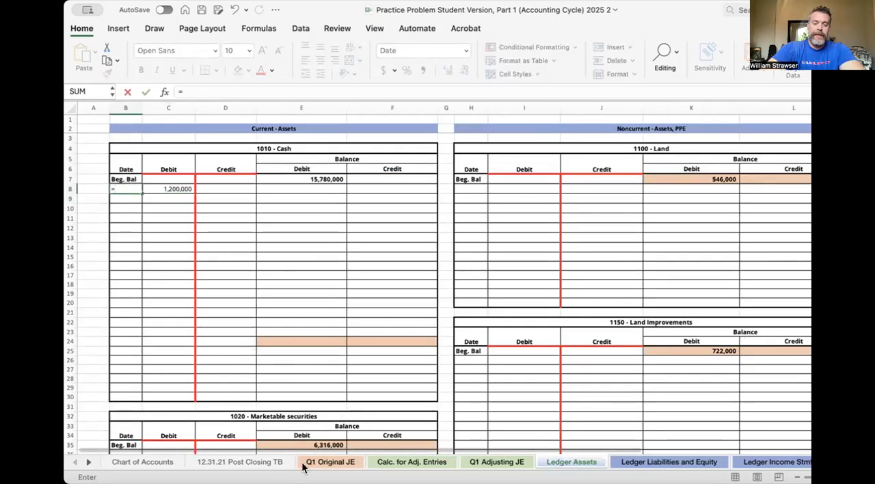
left_click(329, 459)
left_click(237, 158)
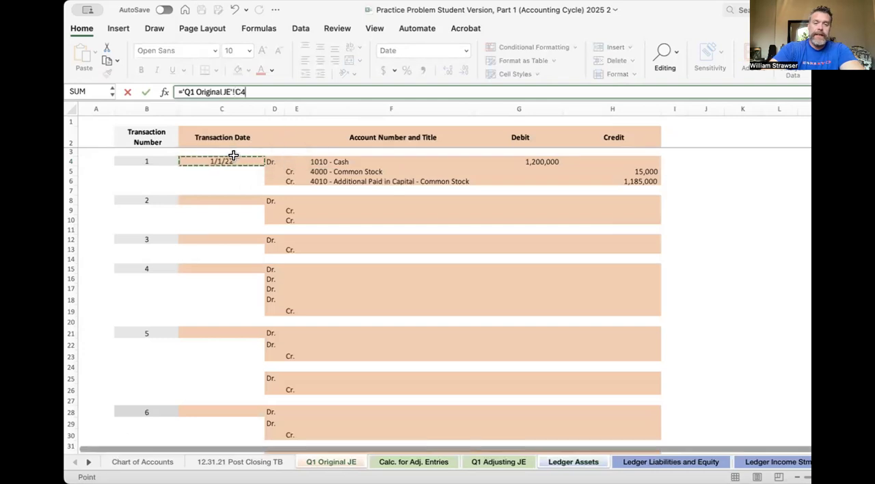
key("Return")
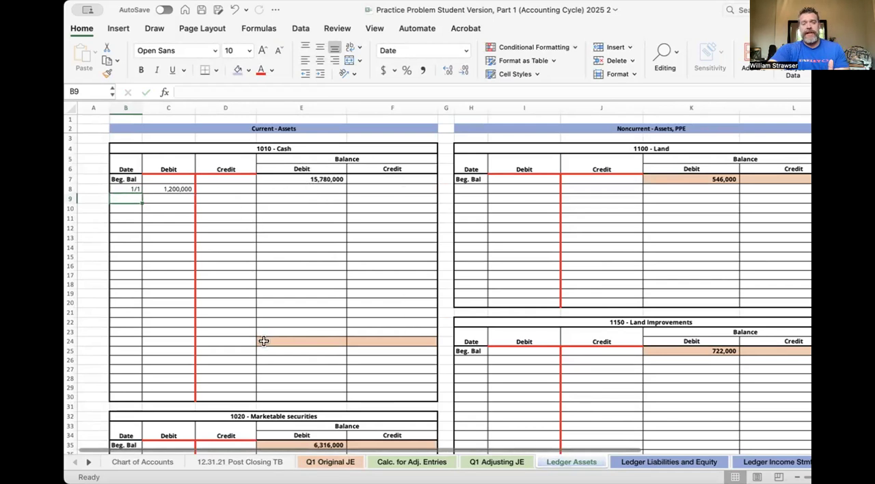
- Calculate the Cash ledger's running debit balance in E8 with the formula =E7+C8-D8
left_click(279, 186)
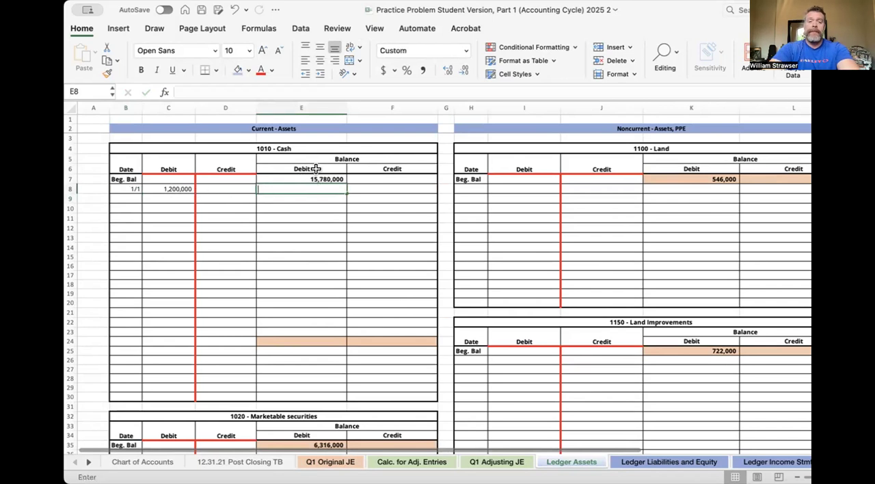
type("=")
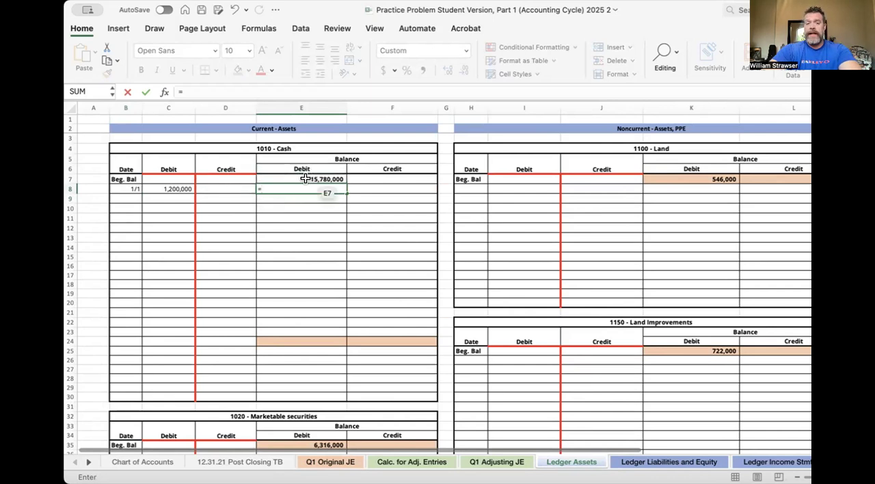
left_click(300, 177)
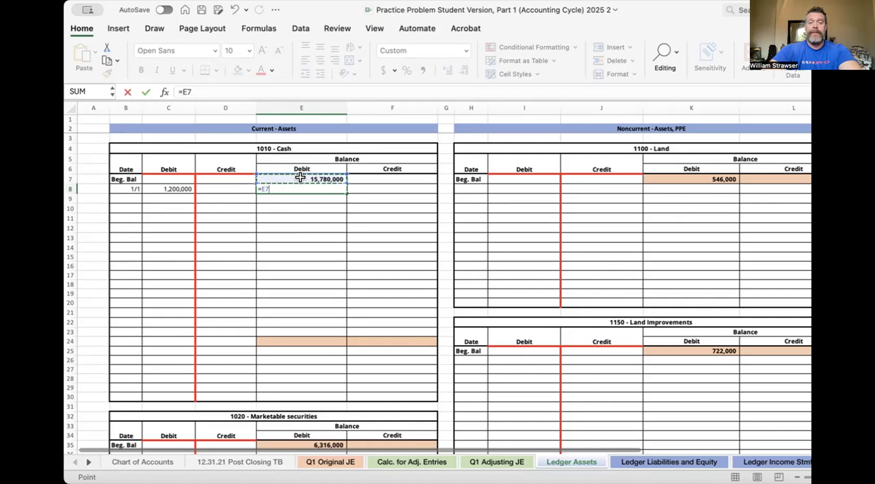
type("+")
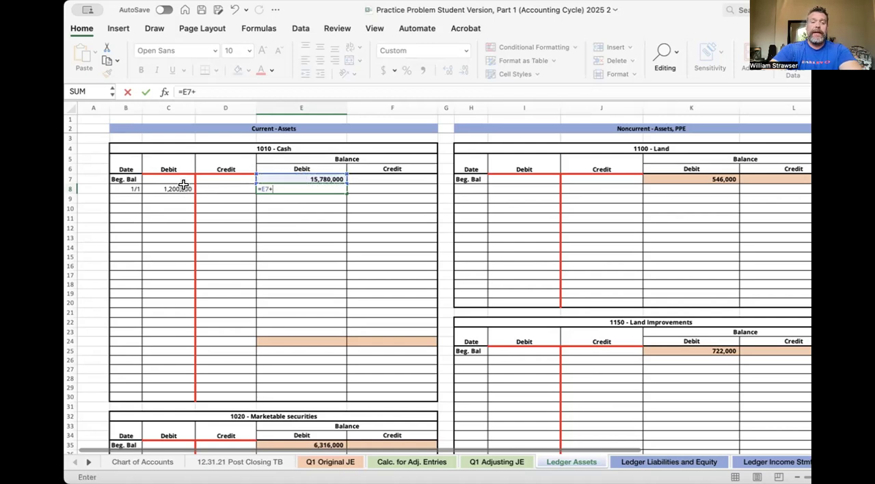
left_click(183, 189)
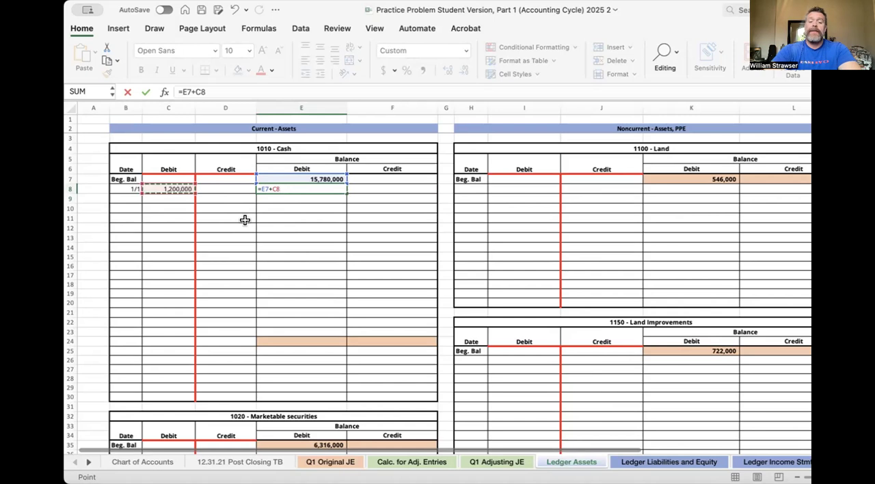
left_click(233, 186)
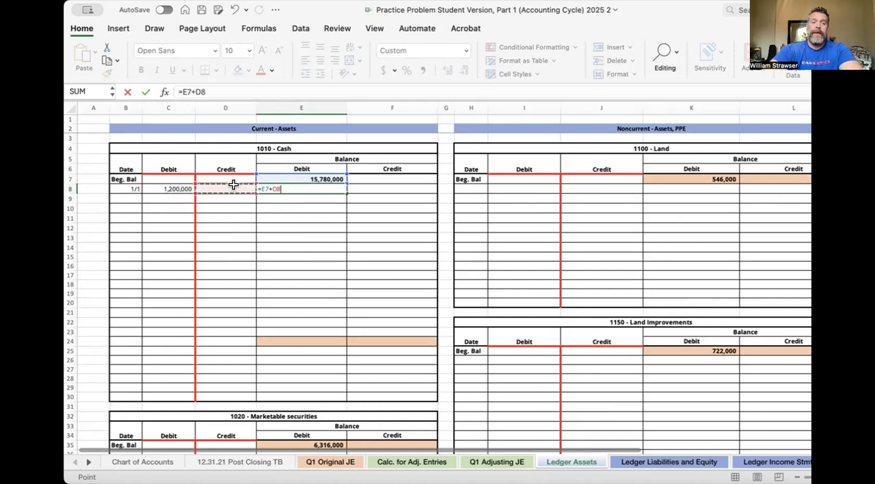
left_click(177, 188)
left_click(245, 85)
type("-")
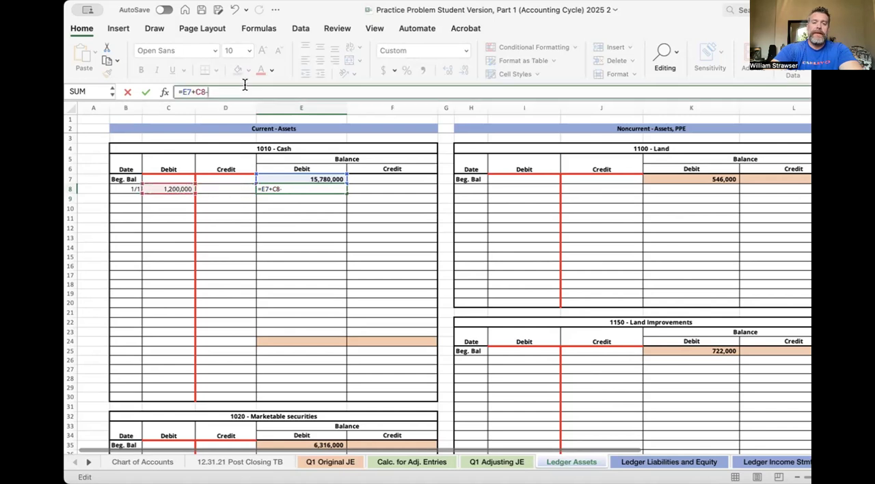
left_click(234, 186)
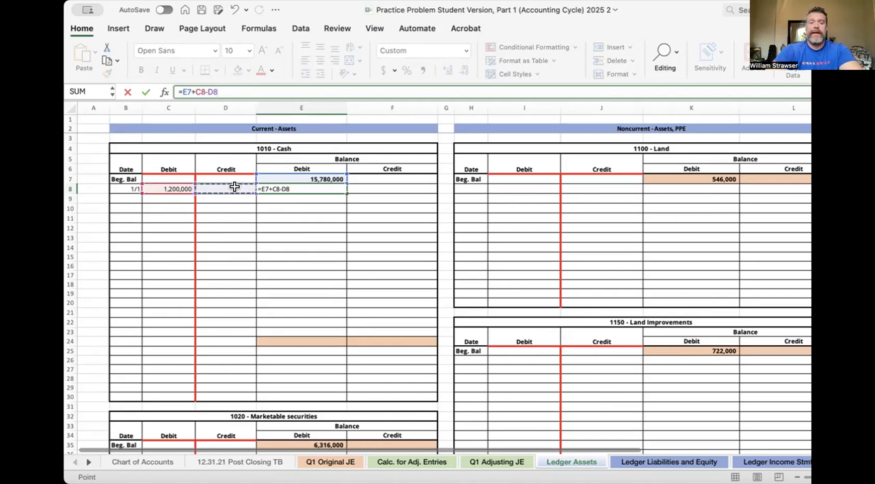
key("Return")
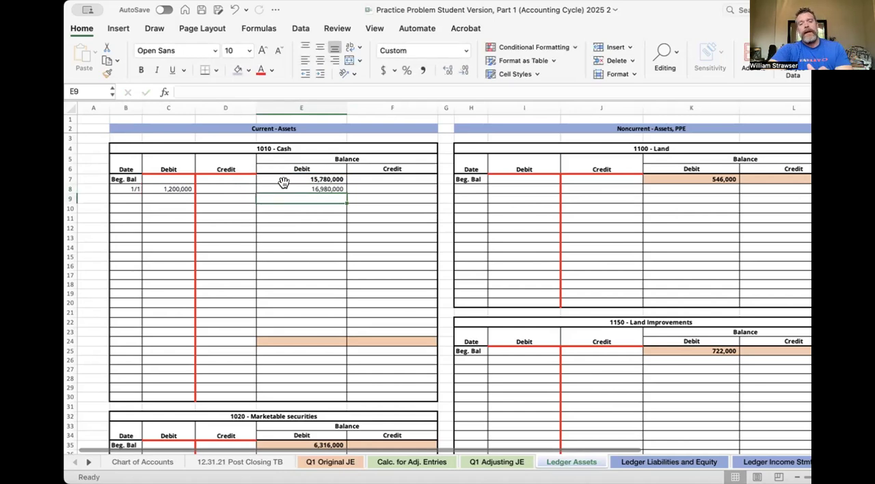
- Review the running balance formula in E8 and fill it down the Cash ledger through E24
left_click(295, 187)
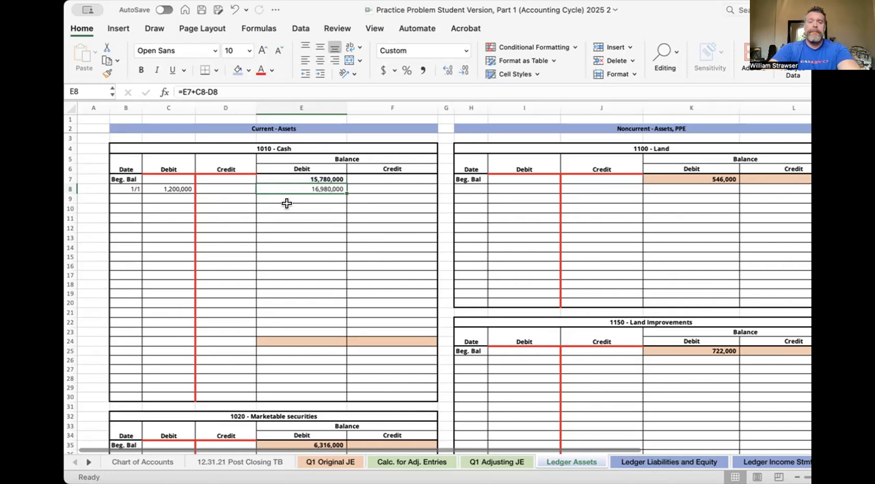
left_click(268, 92)
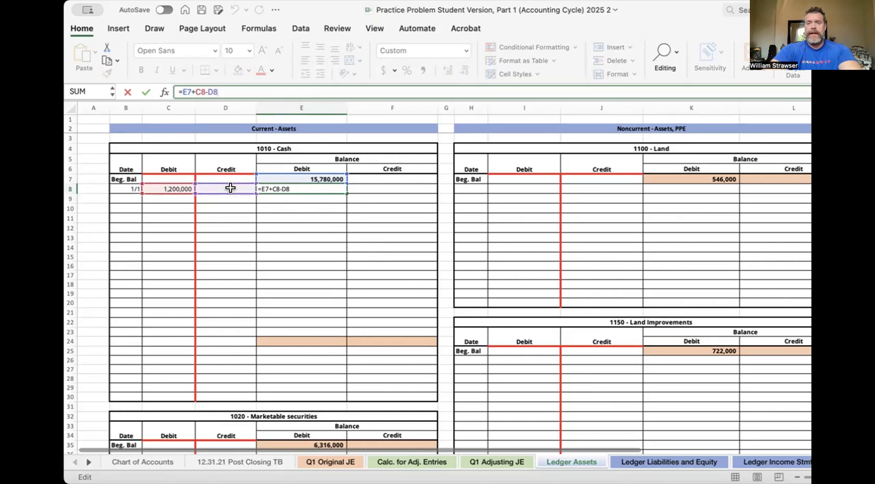
key("Return")
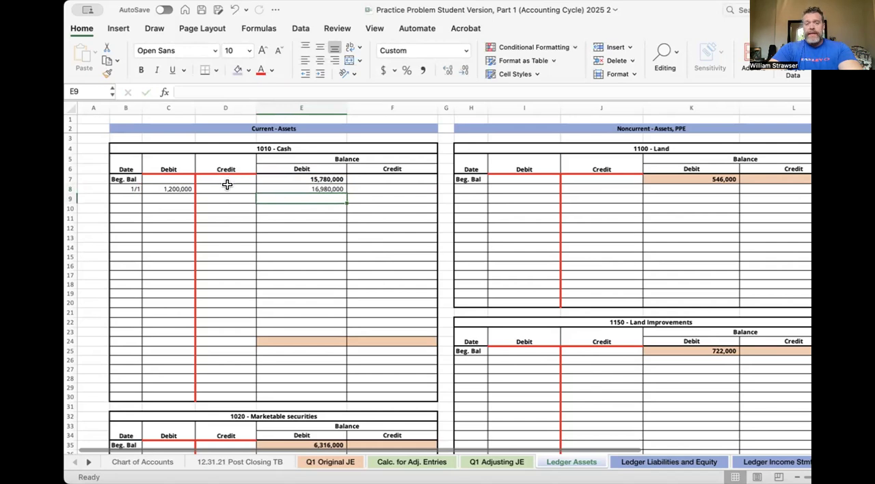
left_click(299, 189)
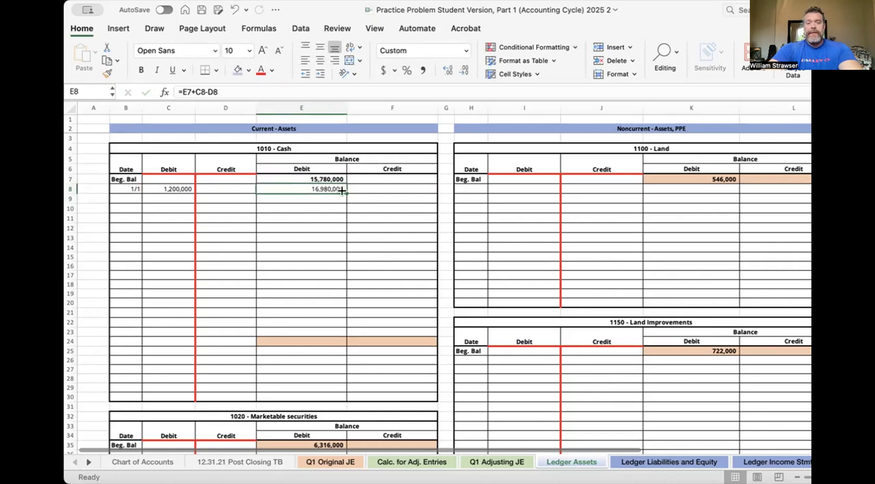
left_click_drag(342, 191, 334, 341)
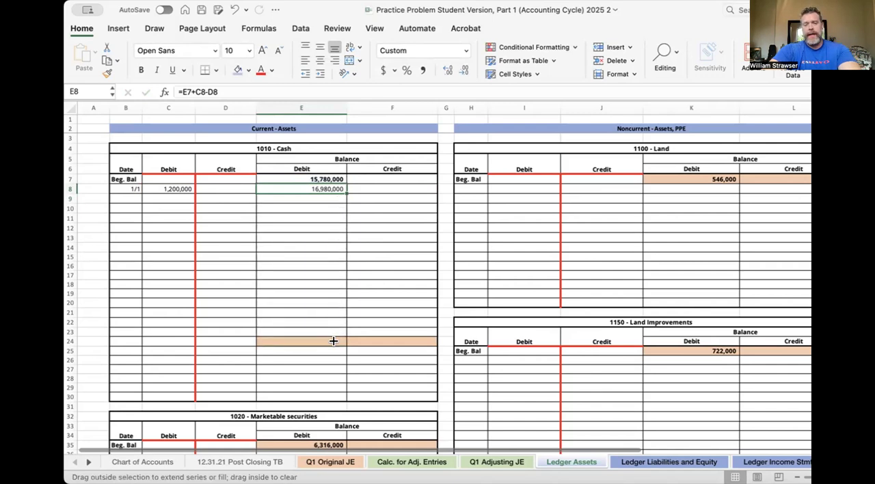
left_click_drag(333, 341, 334, 342)
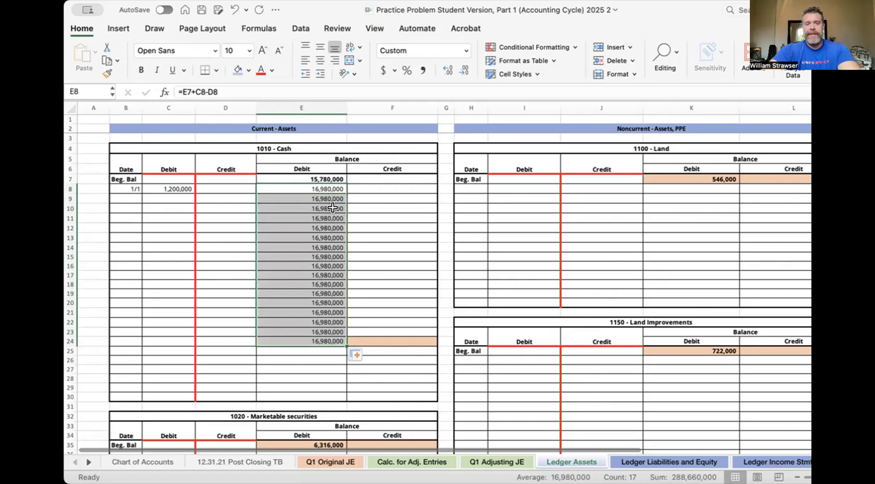
- Test the running balance with a sample Cash debit of 500,000 in C9
left_click(258, 201)
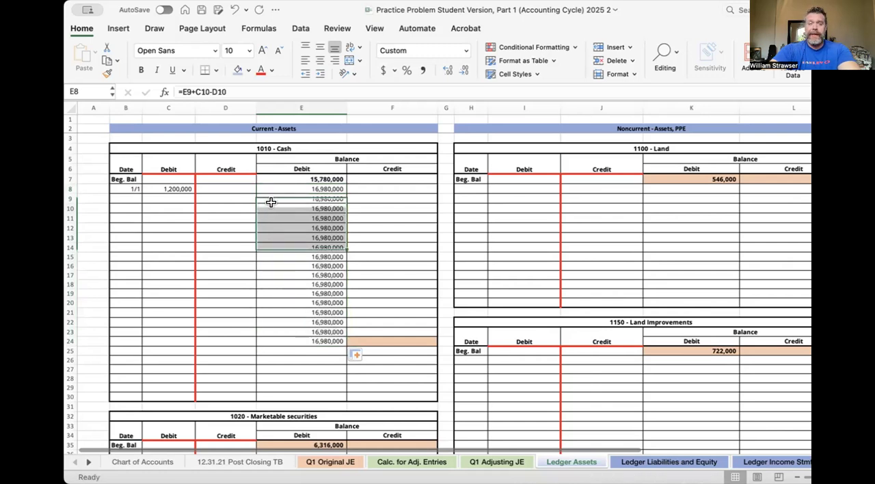
left_click(183, 198)
left_click(215, 198)
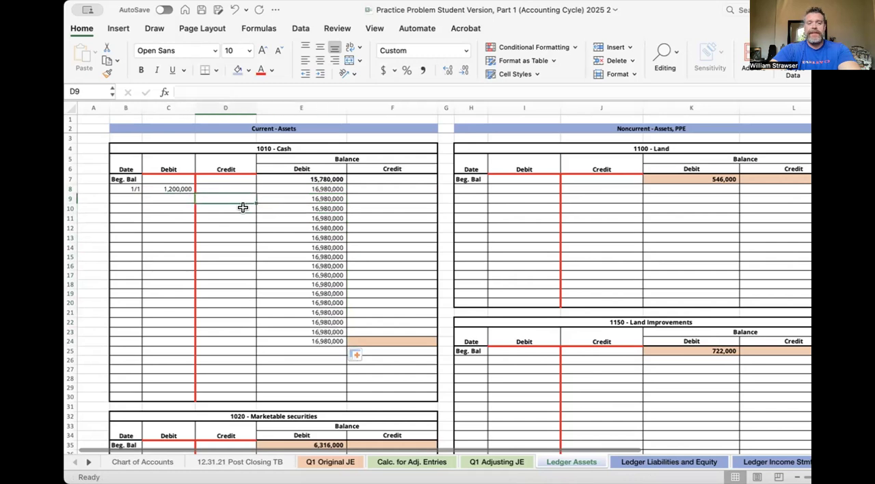
left_click(179, 216)
left_click(175, 197)
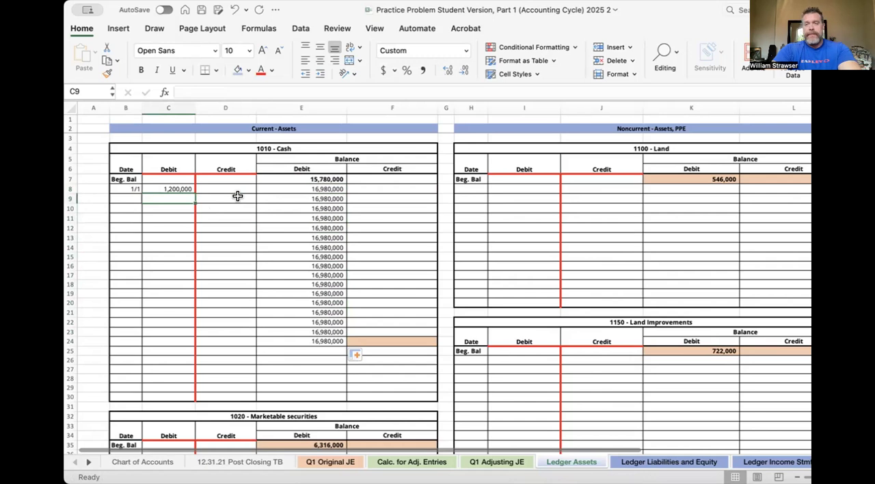
type("500,00")
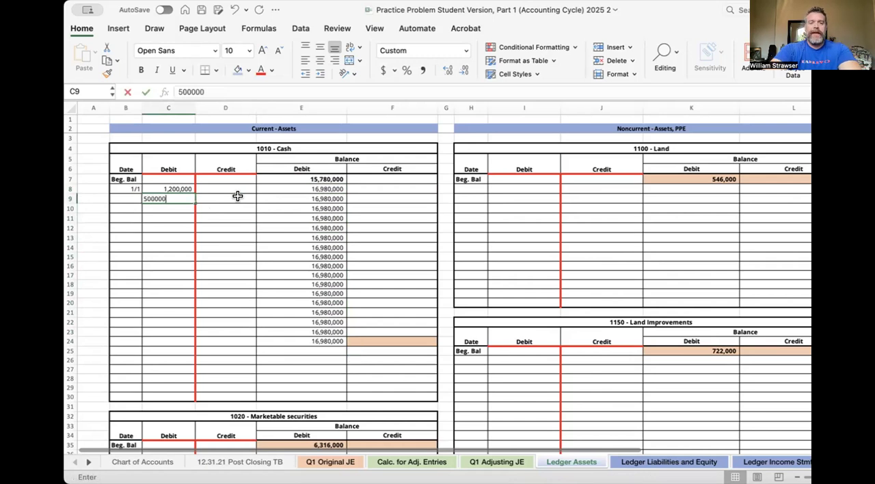
type("0")
key("Return")
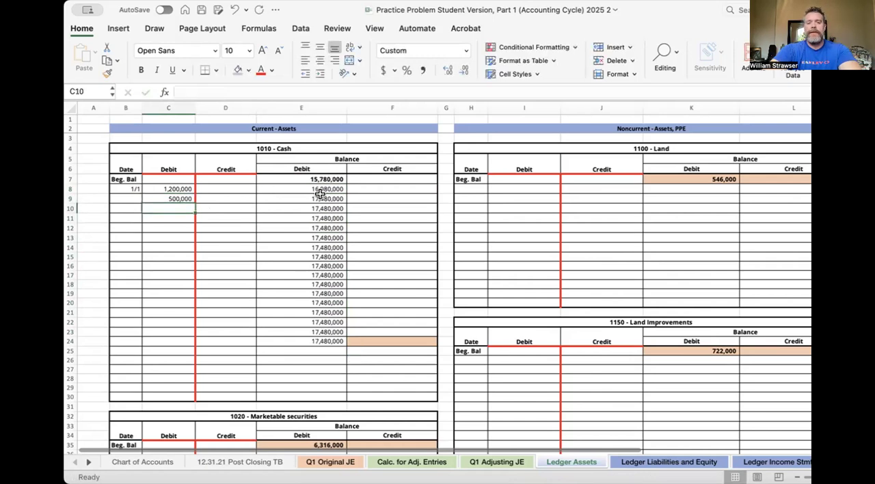
- Add a sample Cash credit of 5,000,000 in D10
left_click(239, 208)
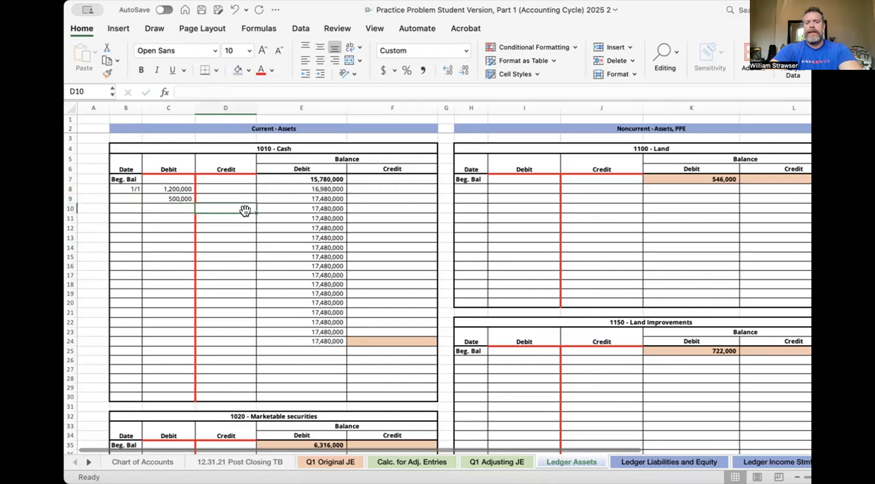
type("50000000")
key("BackSpace")
key("Return")
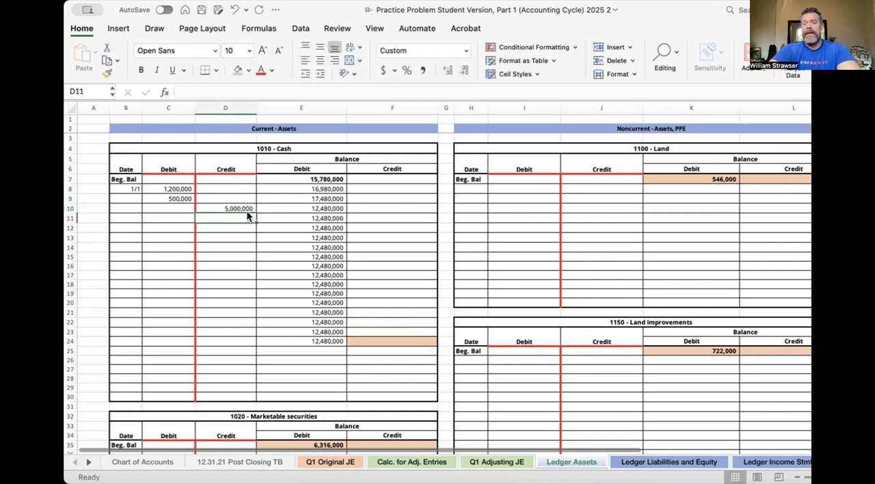
- Add further sample Cash postings: debit 505,030,303 in C11, credit 39,393 in D12 and debit 30,303 in C13
left_click(182, 217)
type("505,030,303")
key("Return")
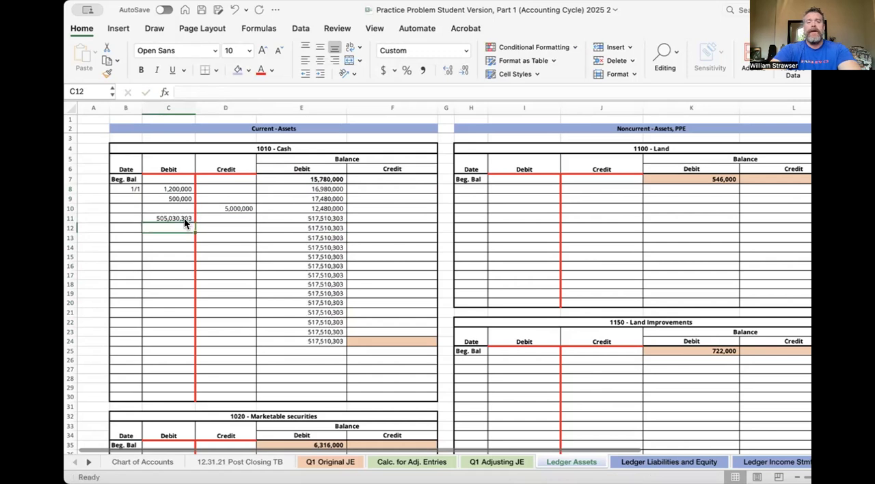
left_click(222, 227)
type("39,393")
key("Return")
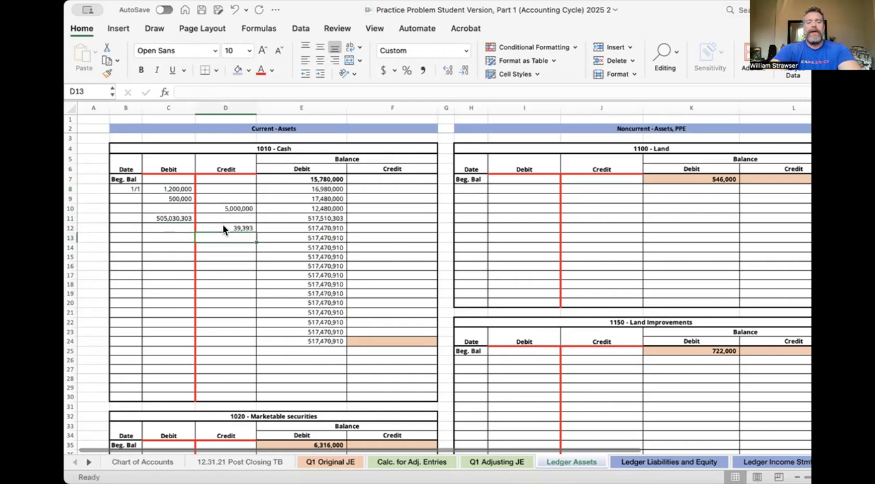
left_click(165, 237)
type("30,303")
key("Return")
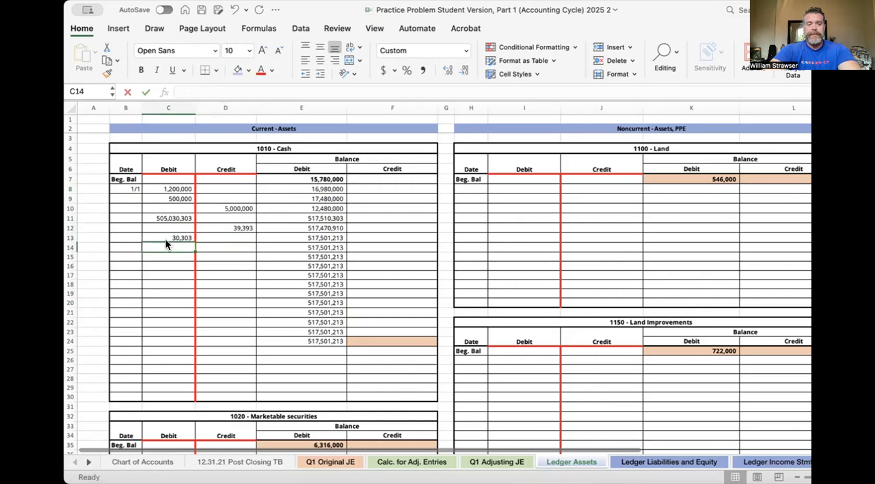
- Add a sample Cash credit of 303,003,030,338 in D14
left_click(215, 248)
type("303,003,030,338")
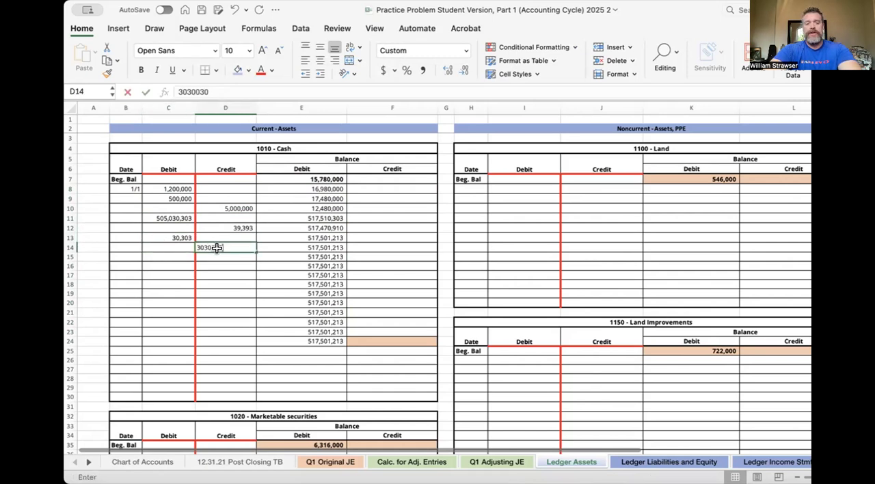
key("Return")
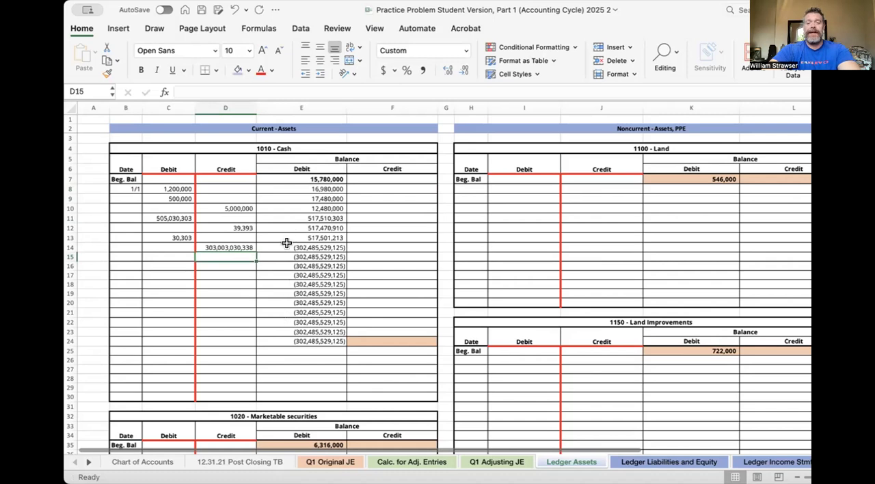
- Clear all the sample Cash debits and credits in C9:D14, keeping the 1/1 posting in row 8
left_click(241, 246)
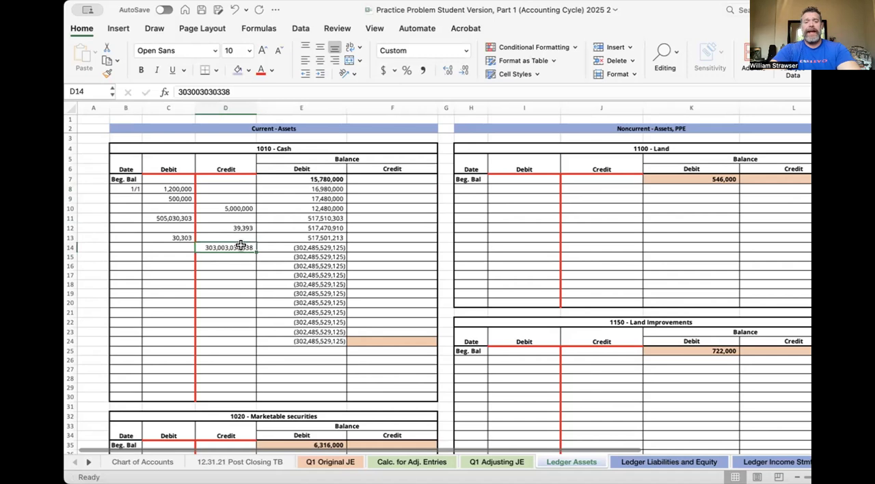
key("Delete")
left_click_drag(165, 197, 221, 243)
key("Delete")
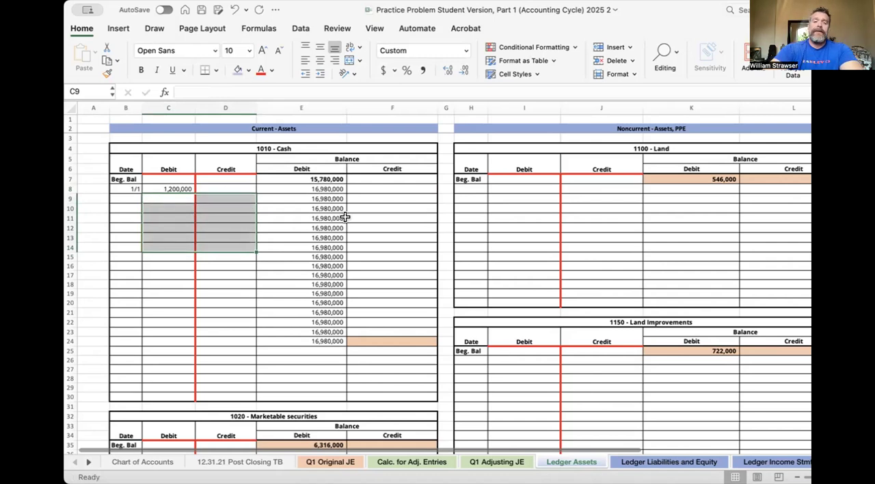
- Clear the running balance formulas from E8:E24 of the Cash ledger
left_click_drag(326, 189, 319, 334)
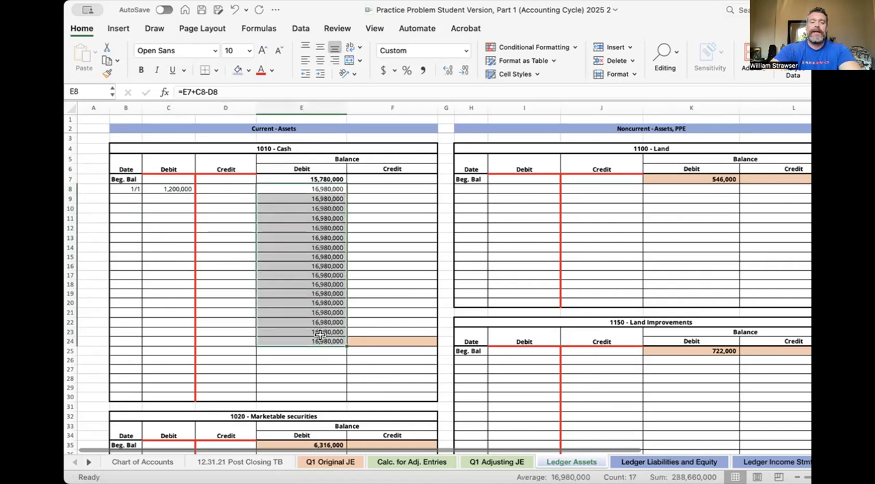
left_click(304, 309)
left_click_drag(318, 187, 303, 341)
key("Delete")
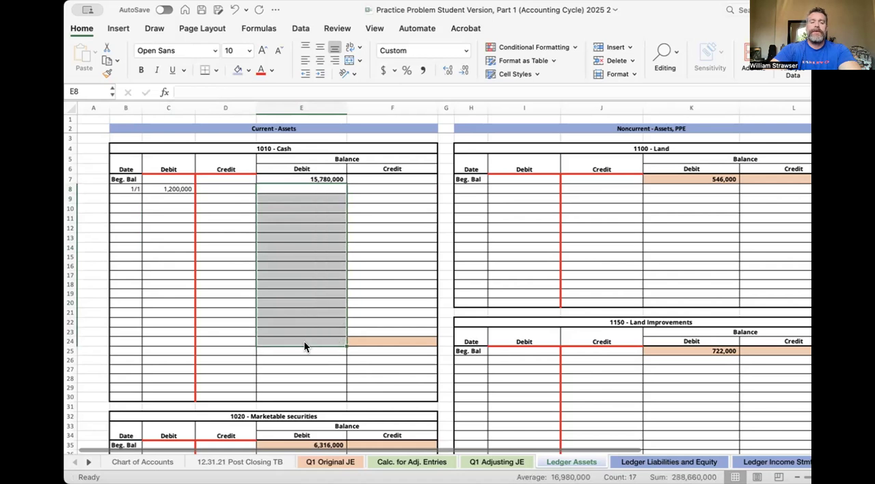
- Fill Cash ledger cell E24 with the same light orange shading as F24
left_click(304, 347)
left_click(303, 340)
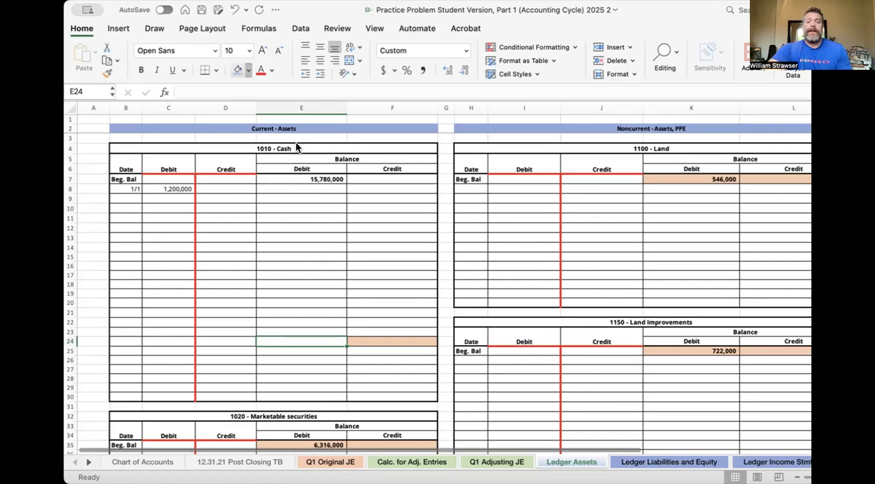
left_click(358, 263)
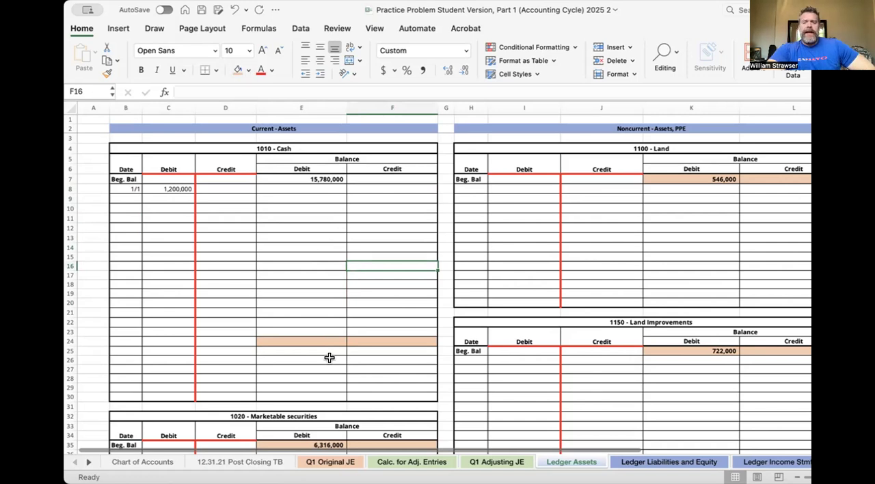
- Examine the Cash ledger's posting rows from C9 down to the orange balance cell E24
scroll(349, 300, "down", 2)
scroll(349, 300, "down", 2)
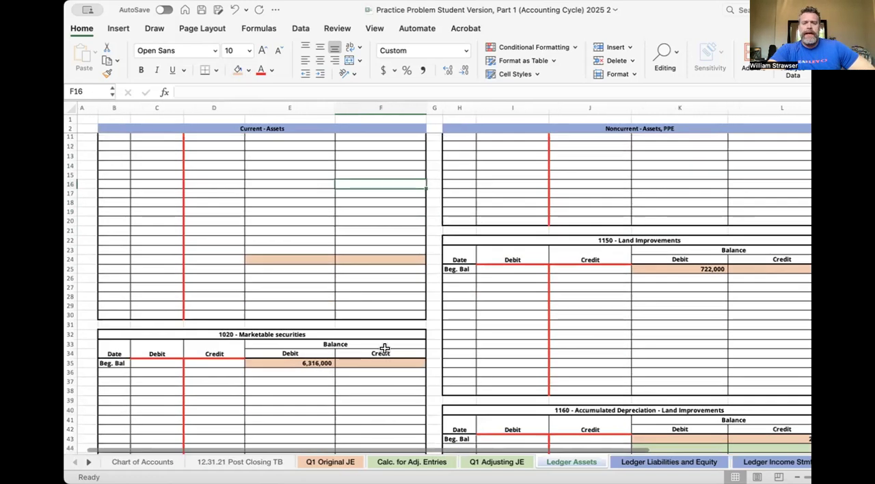
scroll(360, 260, "up", 4)
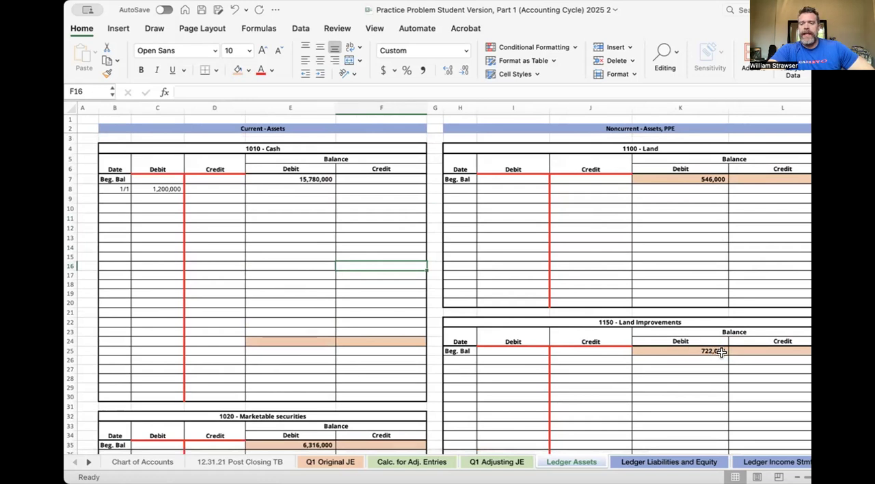
scroll(633, 363, "down", 2)
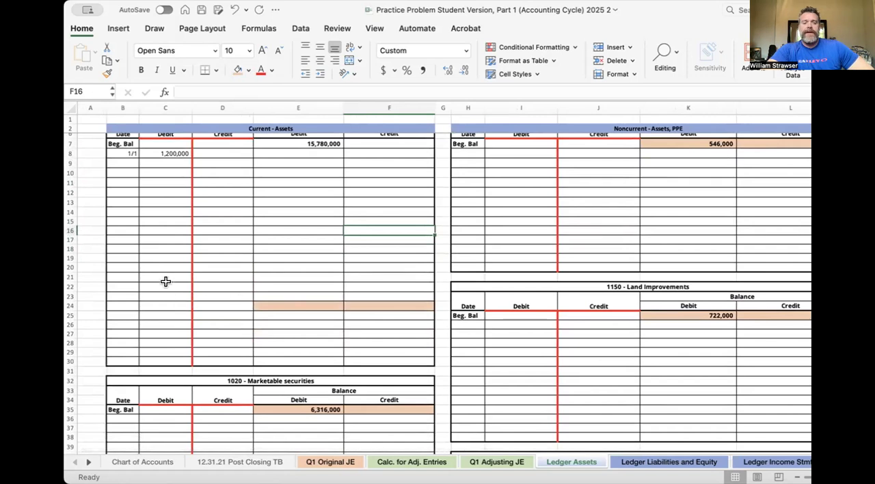
mouse_move(173, 159)
left_mouse_down()
mouse_move(203, 161)
mouse_move(170, 161)
left_mouse_up()
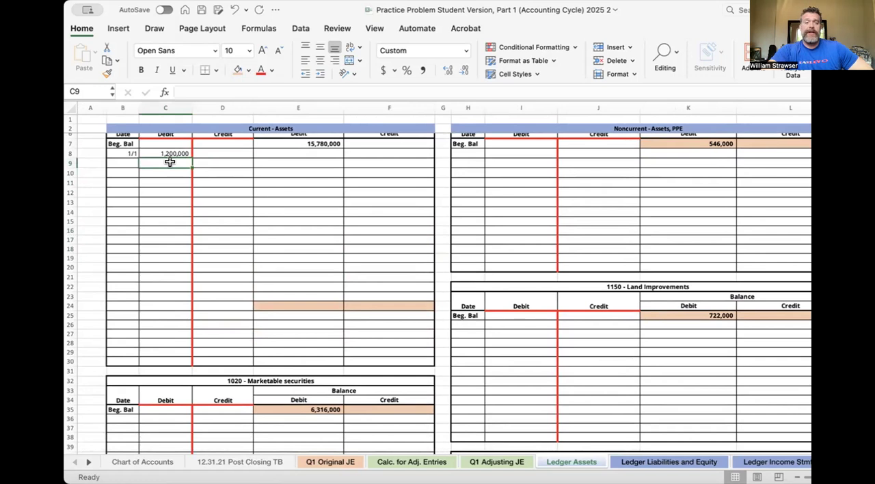
key("Down")
key("Down")
key("Down")
key("Down")
key("Down")
key("Down")
key("Down")
key("Down")
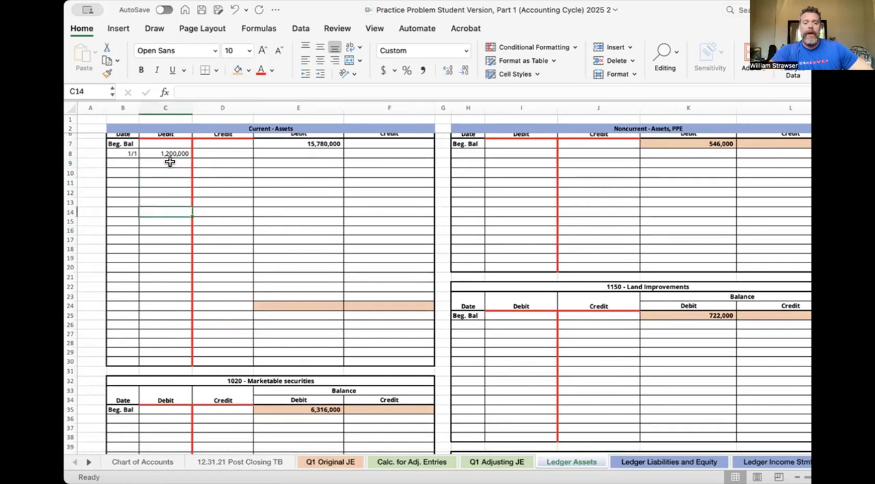
key("Down")
key("Down")
key("Down")
key("Down")
key("Down")
key("Down")
key("Down")
key("Right")
key("Left")
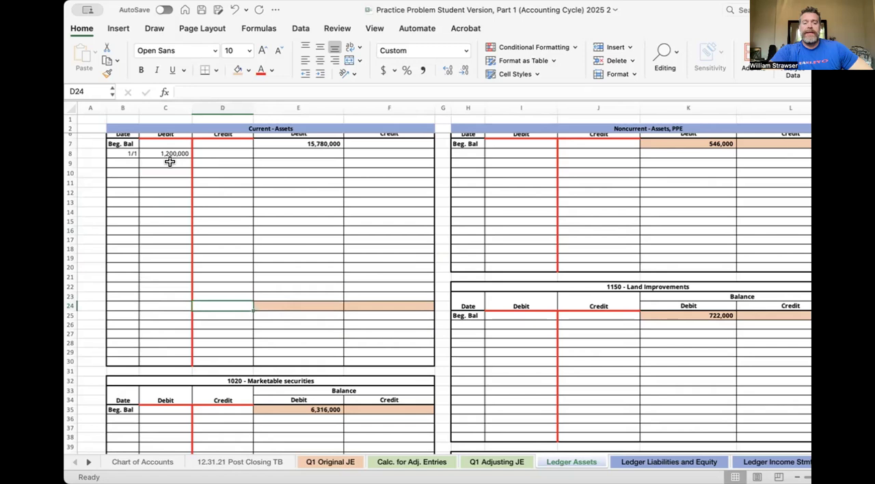
key("Right")
key("Left")
key("Right")
key("Right")
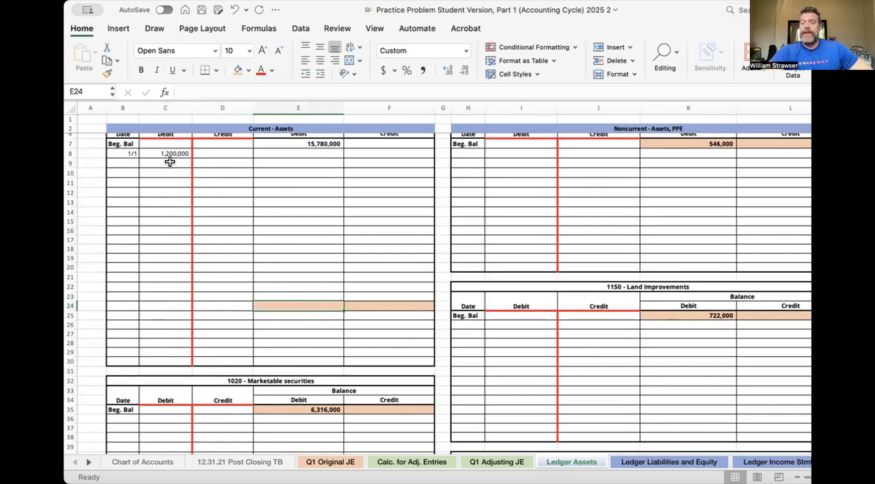
- Examine the orange and green balance rows in the other asset ledgers, including Accounts Receivable, Allowance for credit losses and Accumulated Depreciation - Land Improvements
scroll(169, 162, "down", 3)
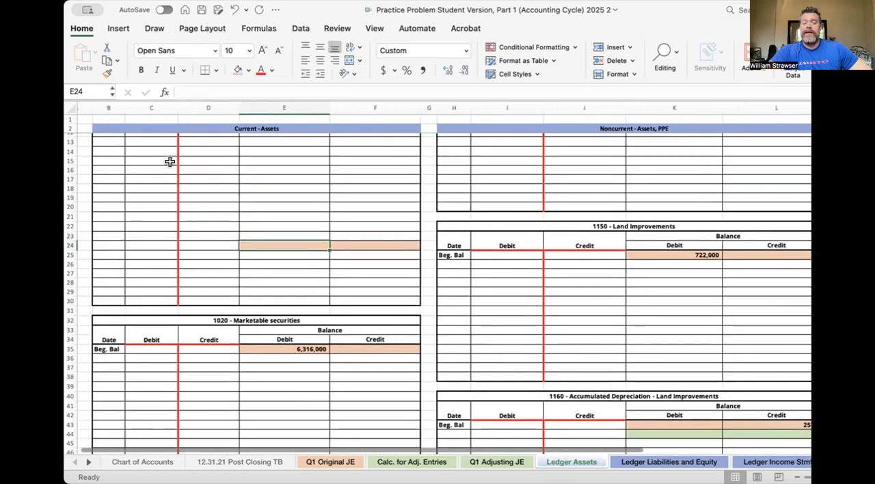
scroll(170, 161, "down", 5)
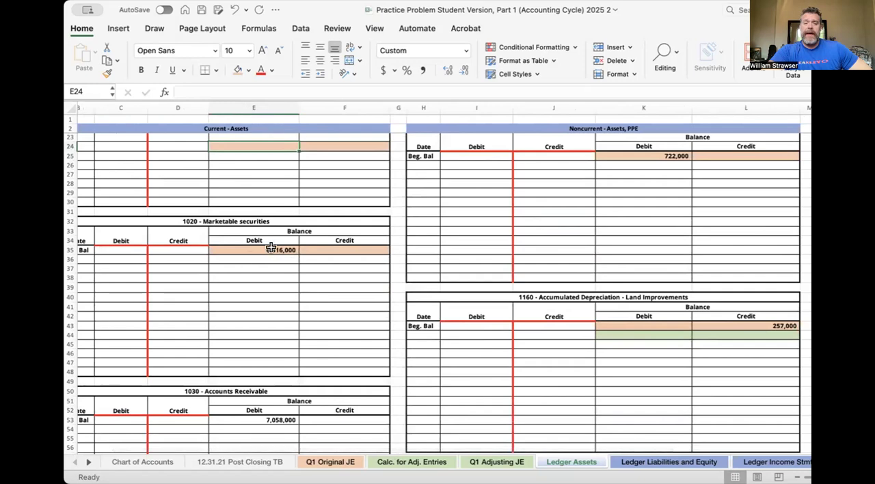
scroll(304, 265, "down", 1)
scroll(304, 266, "down", 7)
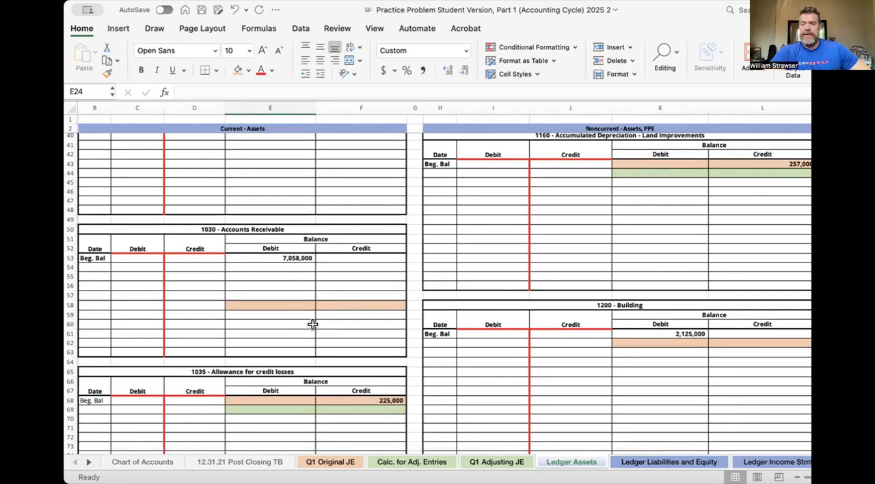
scroll(312, 324, "down", 2)
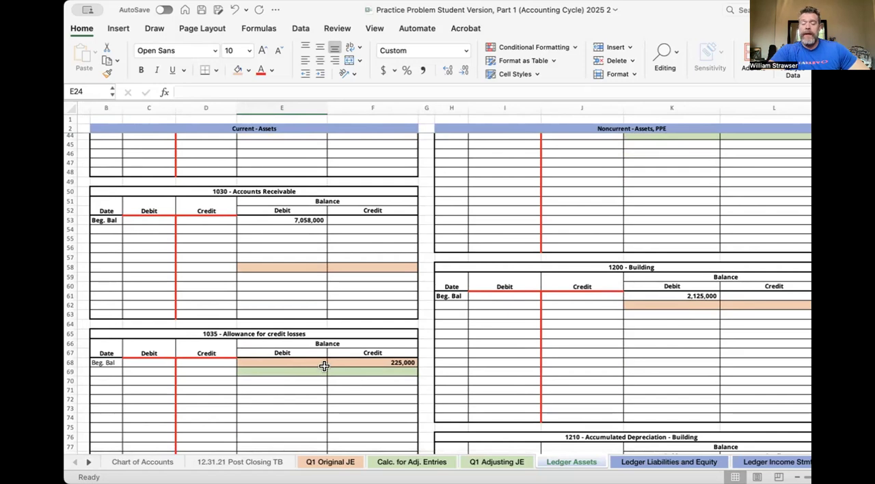
scroll(300, 367, "right", 1)
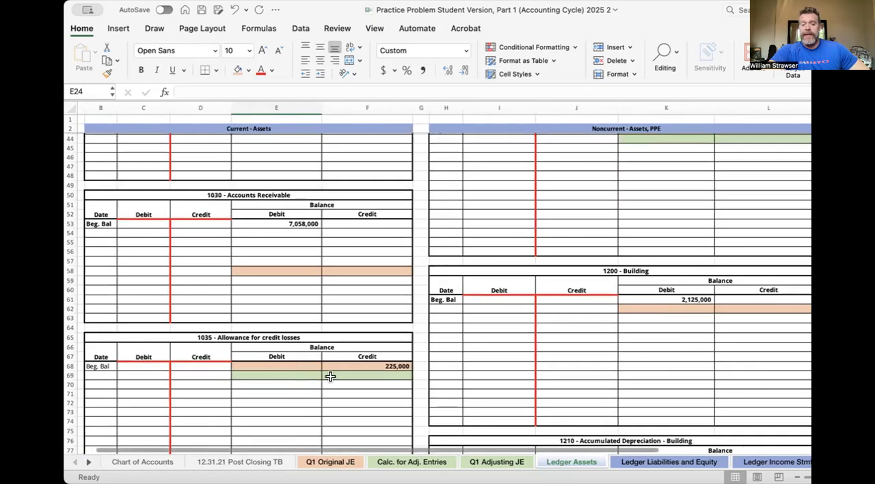
scroll(329, 375, "up", 2)
scroll(335, 363, "right", 3)
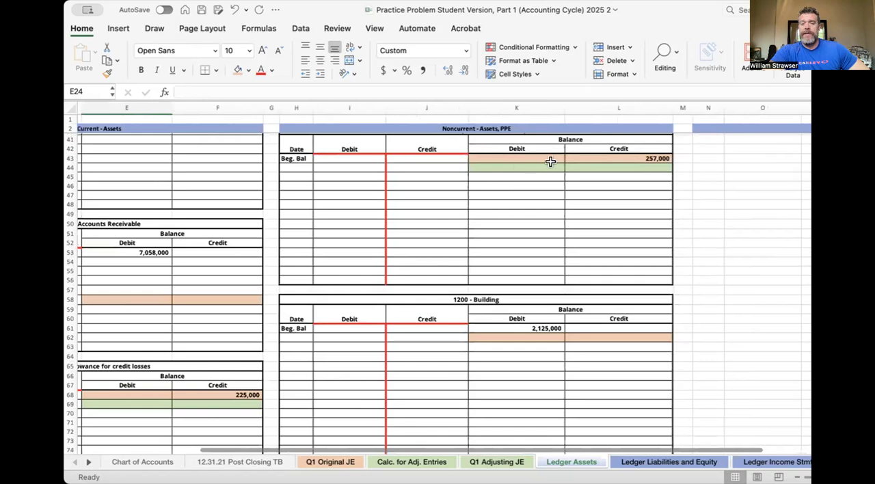
scroll(550, 161, "up", 3)
scroll(550, 161, "up", 2)
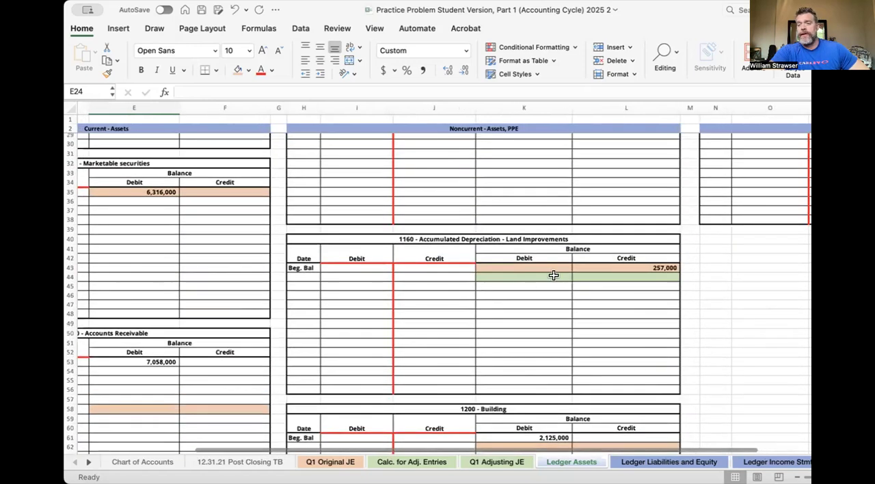
scroll(572, 283, "right", 3)
scroll(580, 278, "up", 1)
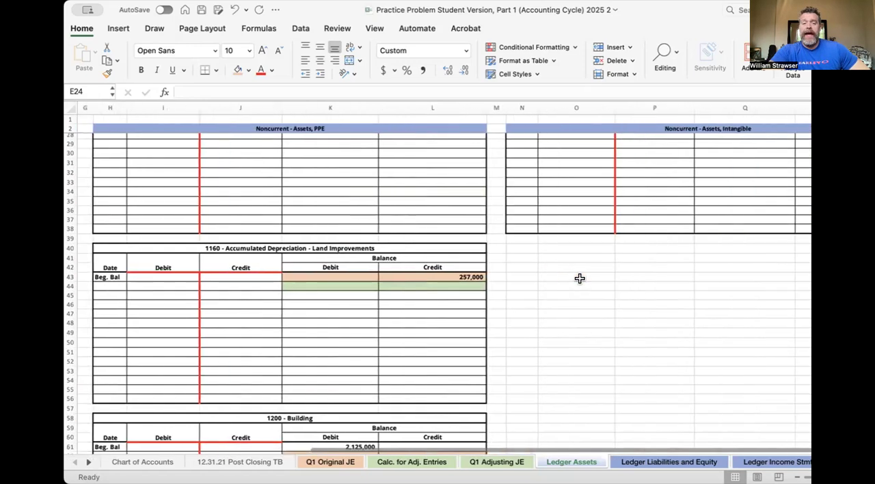
scroll(580, 279, "left", 3)
scroll(580, 278, "up", 1)
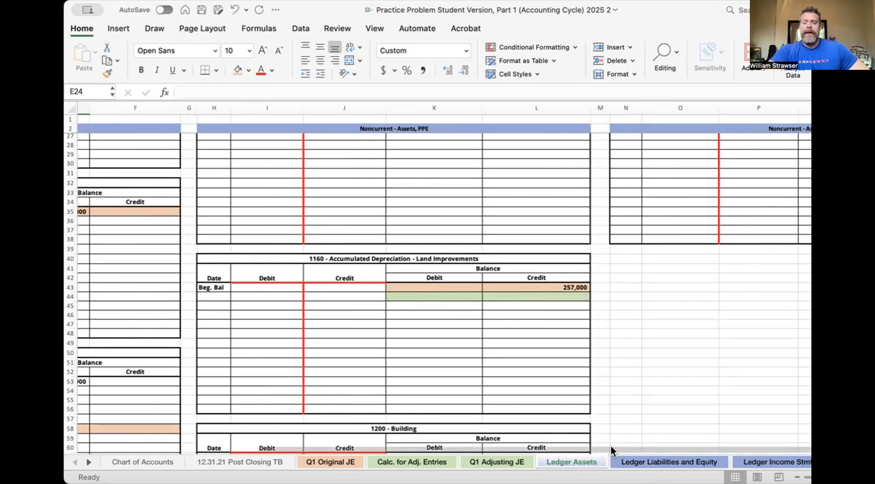
- Examine the coloured balance rows of the Bad Debt Expense ledger on the Ledger Income Stmt Accounts sheet
left_click(646, 462)
left_click(765, 462)
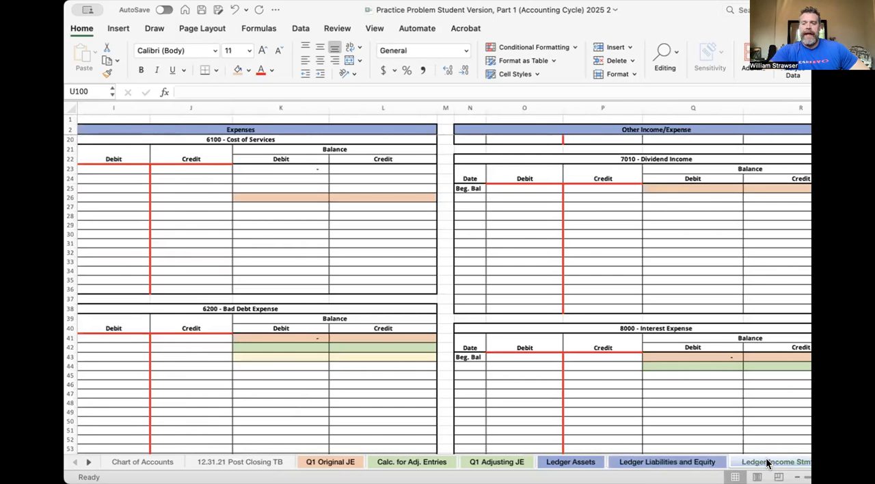
scroll(471, 290, "down", 2)
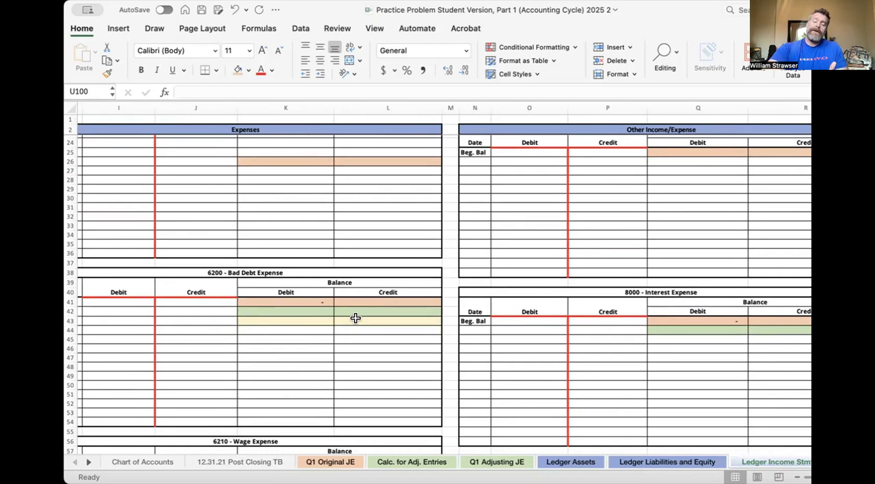
- Review the account, debit and credit cells for transaction 2 on the Q1 Original JE sheet
left_click(328, 464)
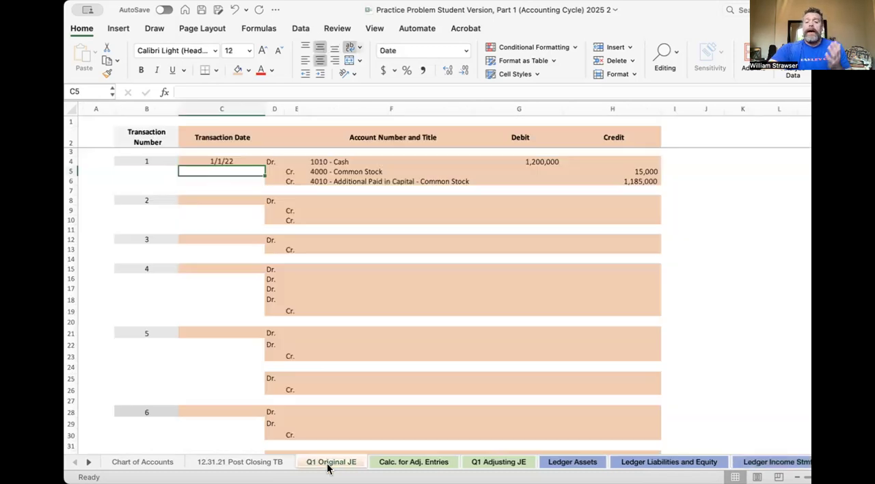
left_click(353, 197)
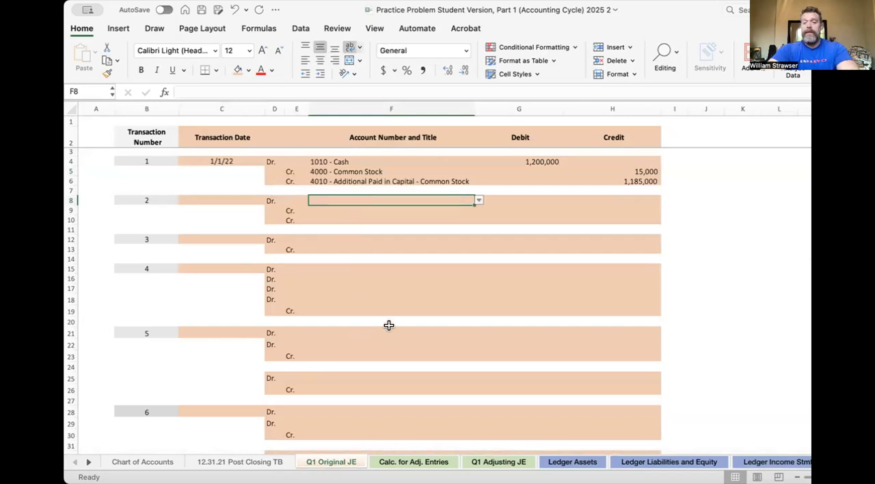
left_click(556, 195)
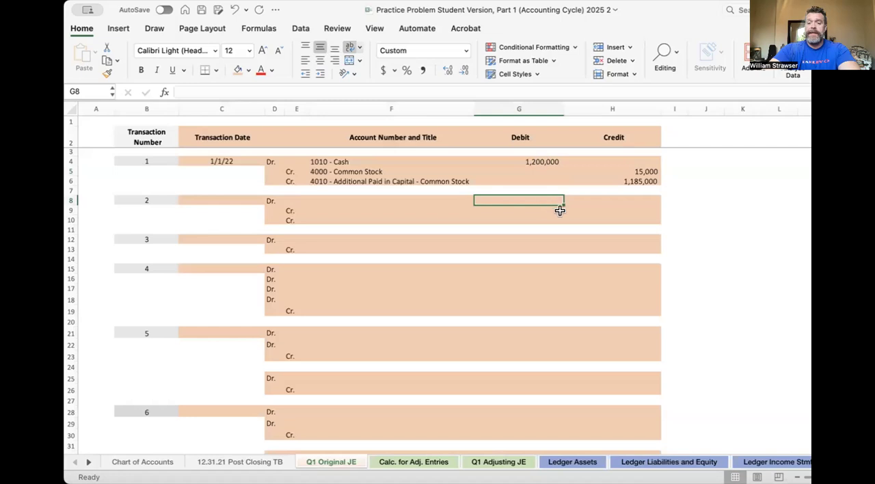
left_click(614, 209)
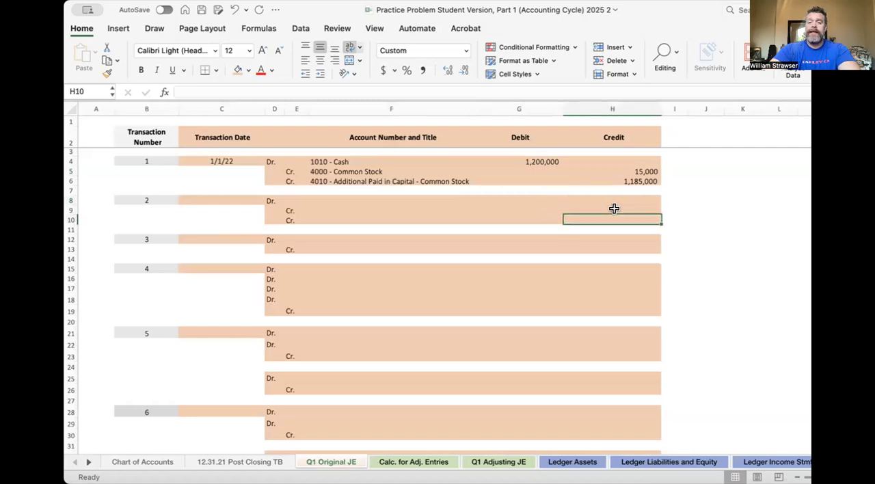
key("Left")
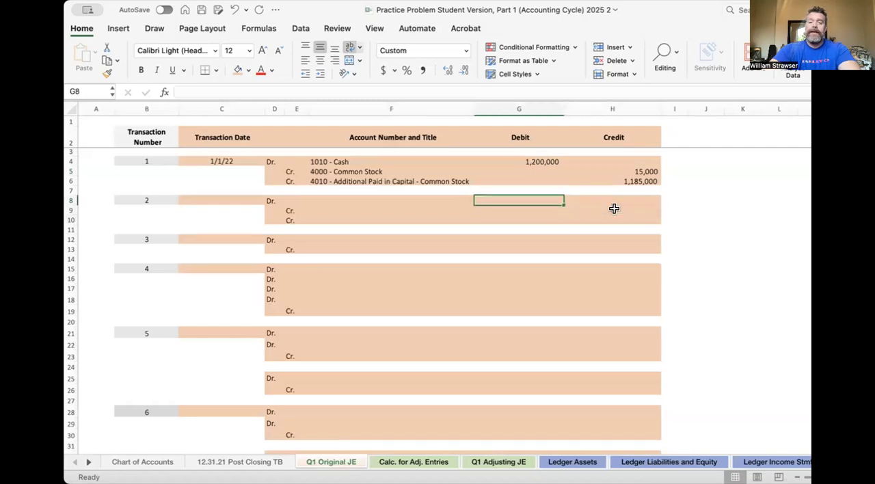
key("Right")
key("Down")
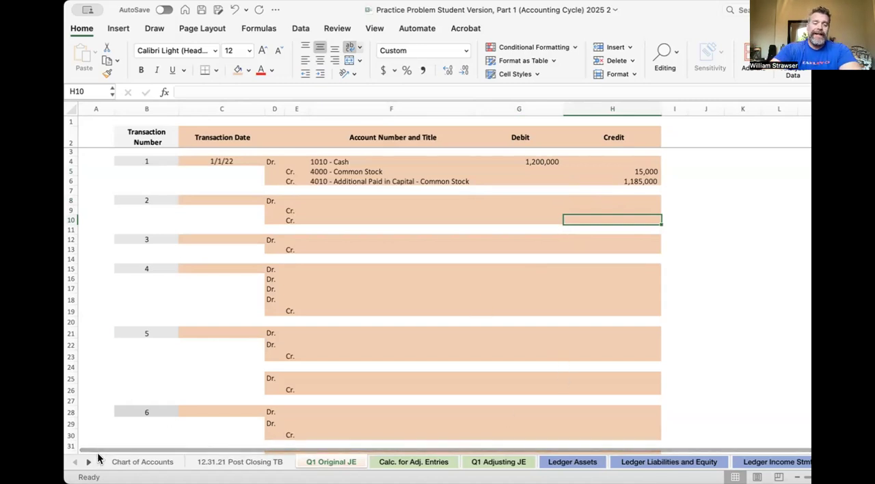
- Inspect the debit cells C6, C10 and C27 on the Q1 - Unadjusted TB sheet for links to the ledgers
left_click(765, 461)
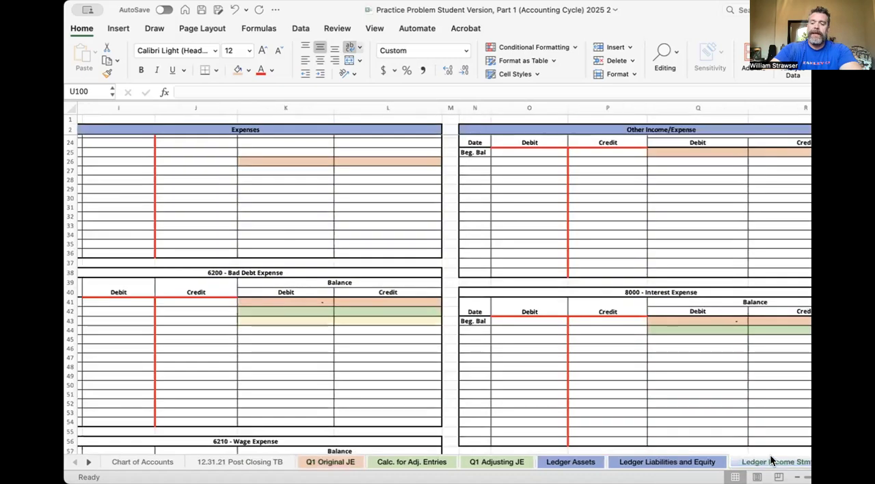
double_click(620, 11)
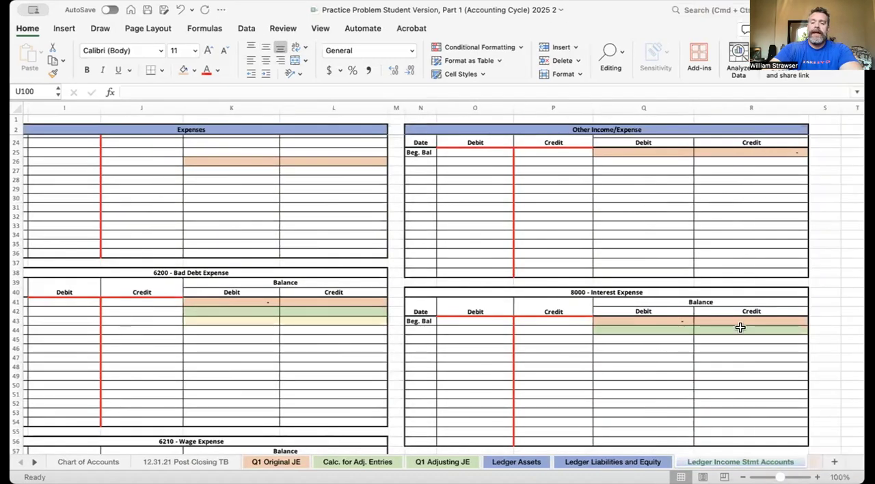
left_click(813, 462)
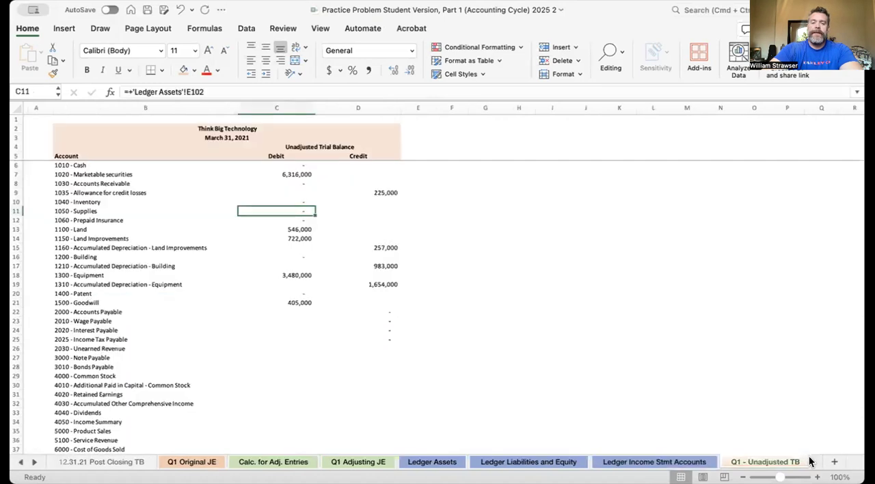
left_click(303, 165)
left_click(300, 328)
left_click(298, 355)
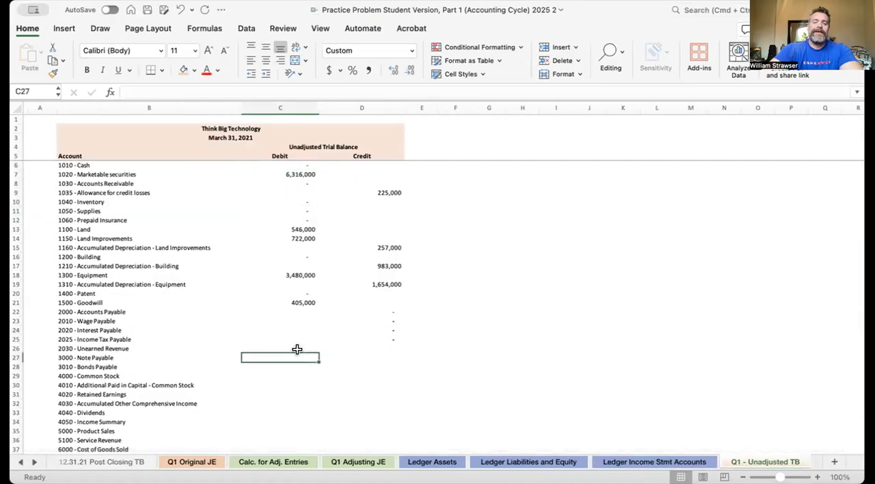
left_click(304, 166)
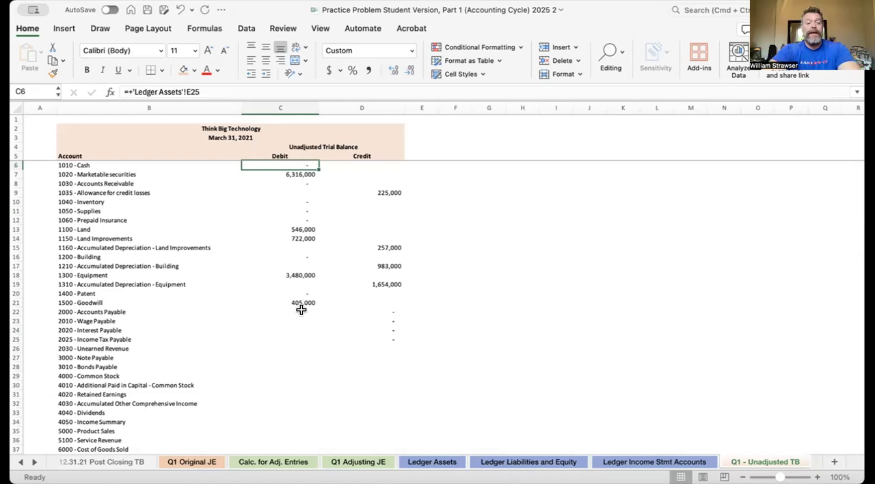
left_click(306, 200)
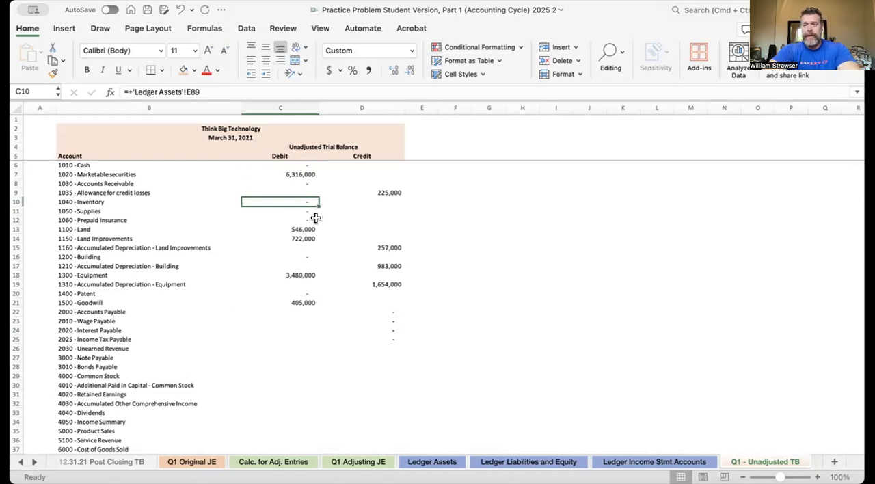
left_click(299, 355)
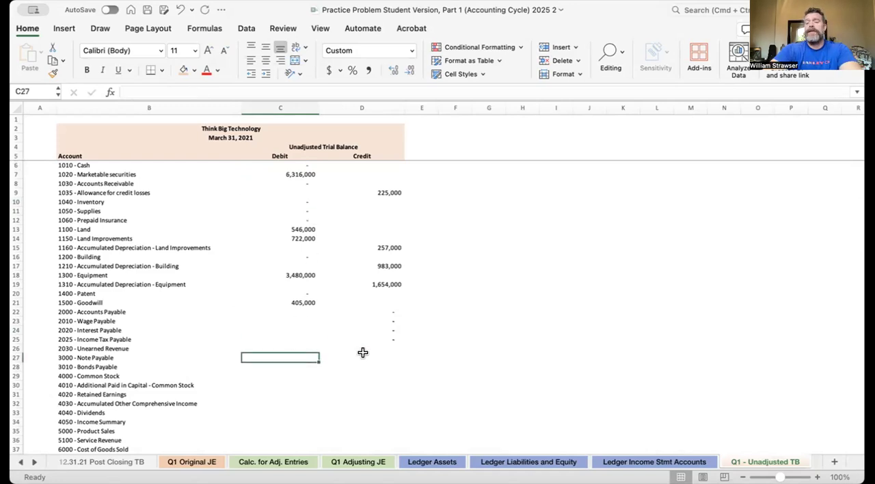